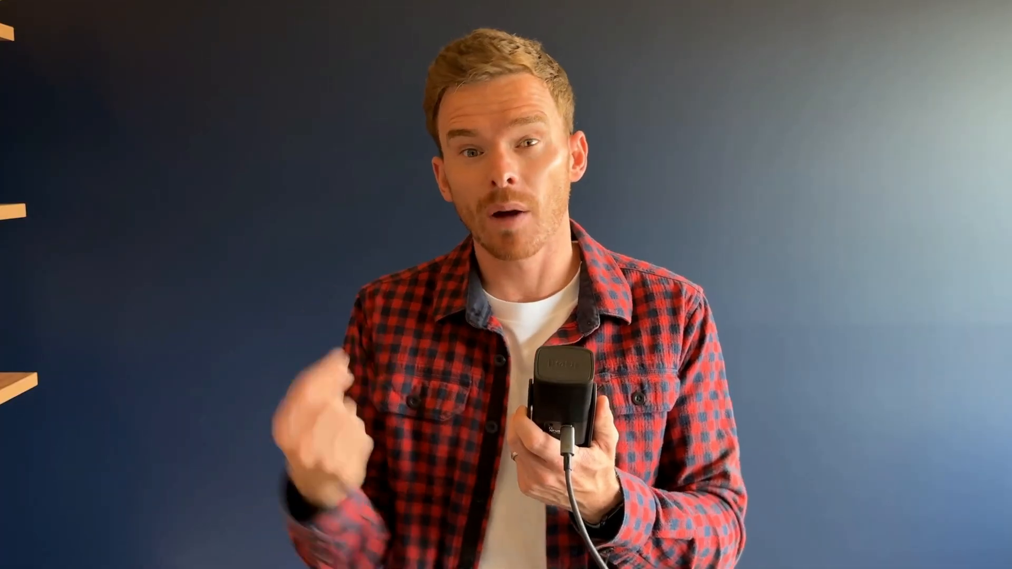
Title the new task "What is the task?" and assign it to the team member
type("s the task?")
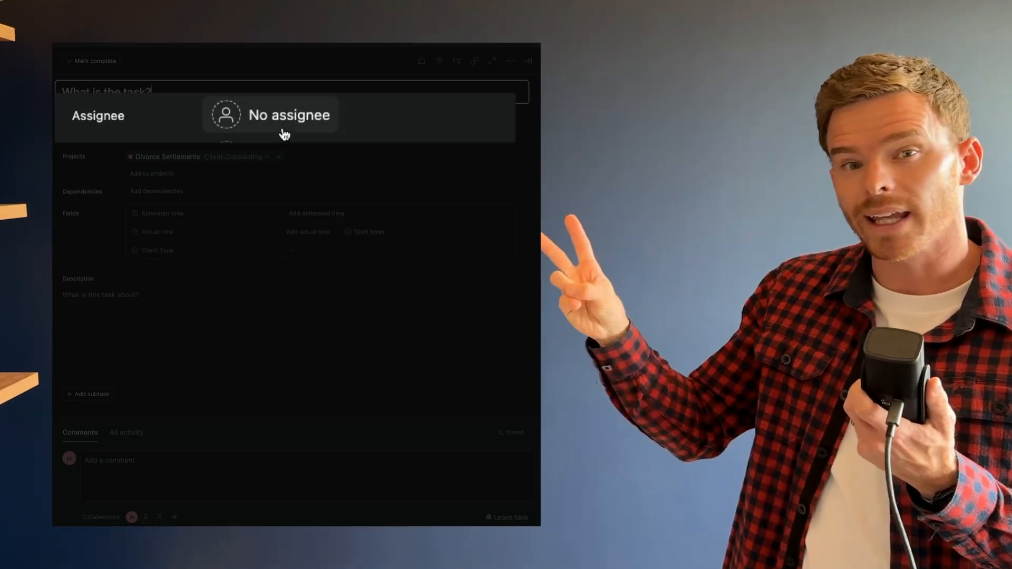
left_click(173, 120)
left_click(174, 136)
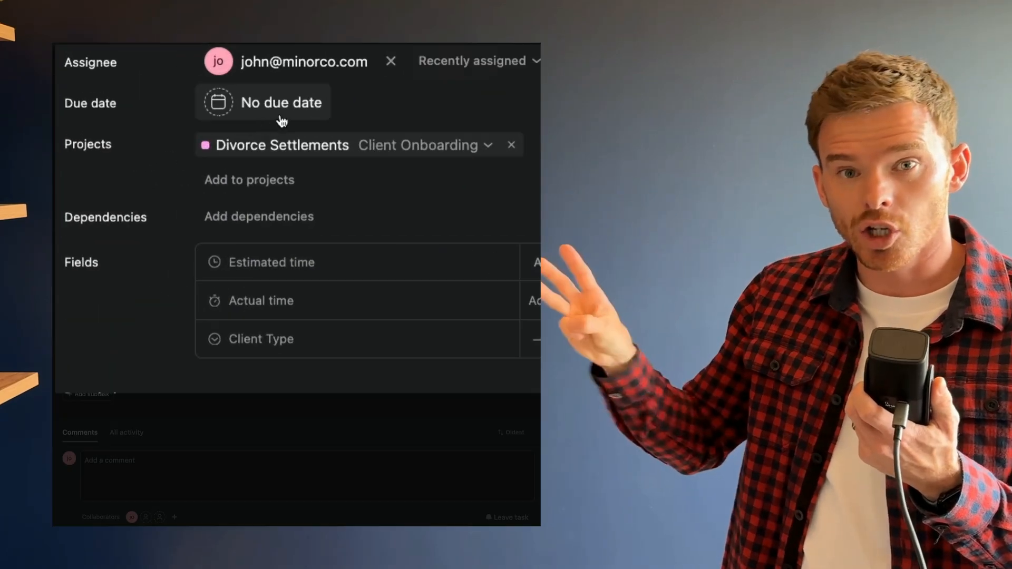
Set the task's due date to 24 Sep and its estimated time to 1 hour
left_click(181, 140)
left_click(339, 352)
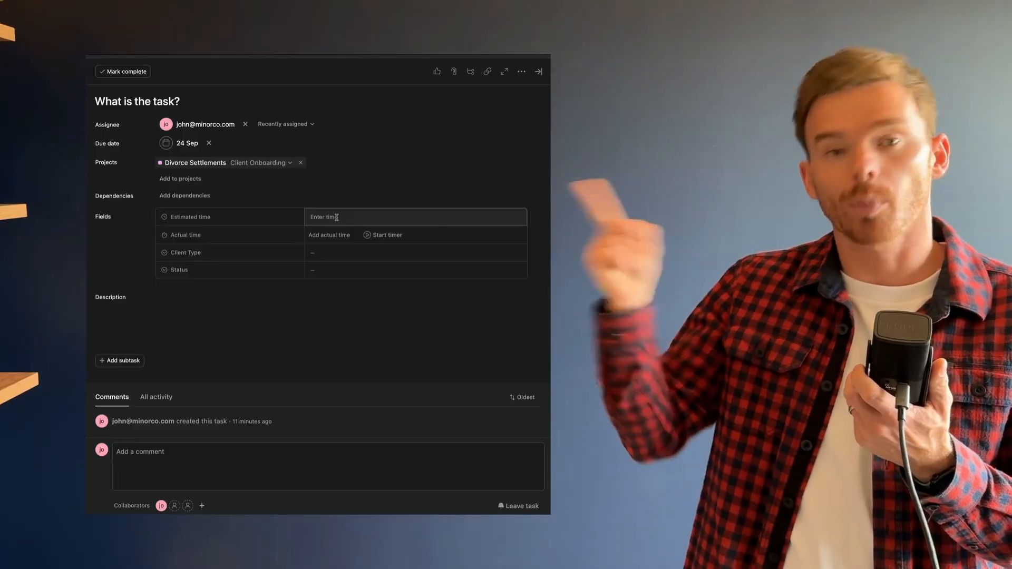
left_click(336, 218)
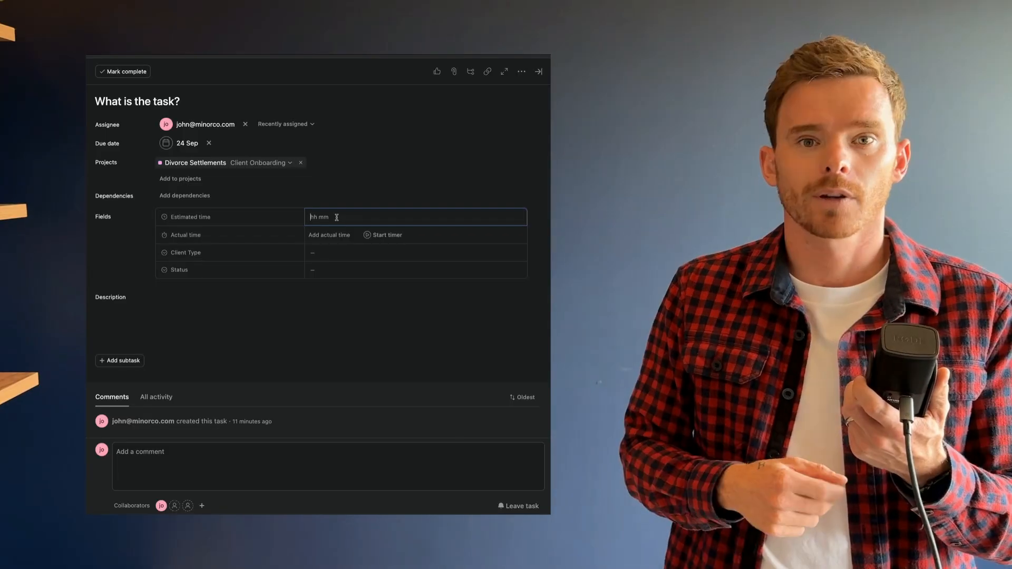
left_click(362, 192)
left_click(322, 222)
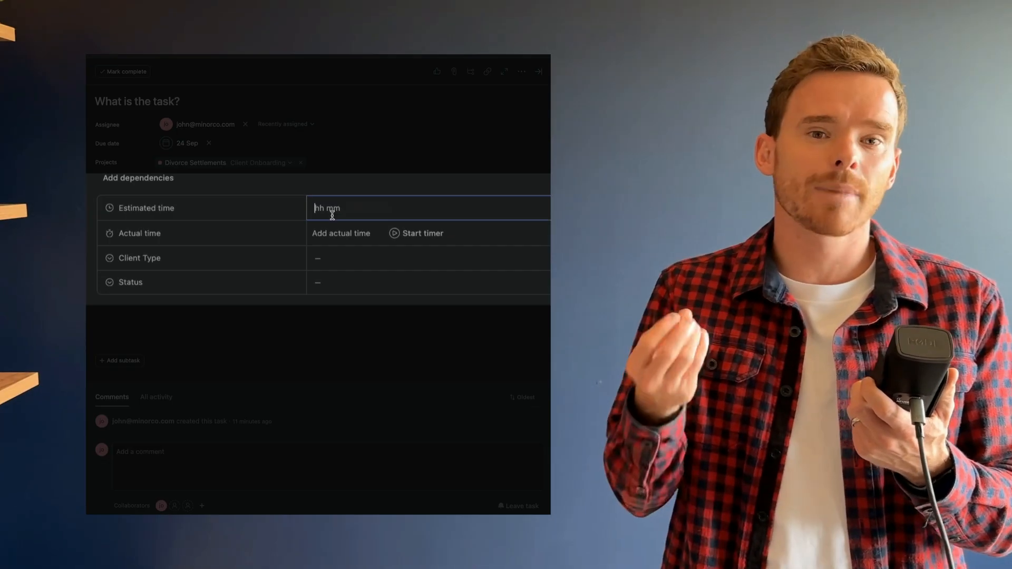
type("1")
left_click(343, 292)
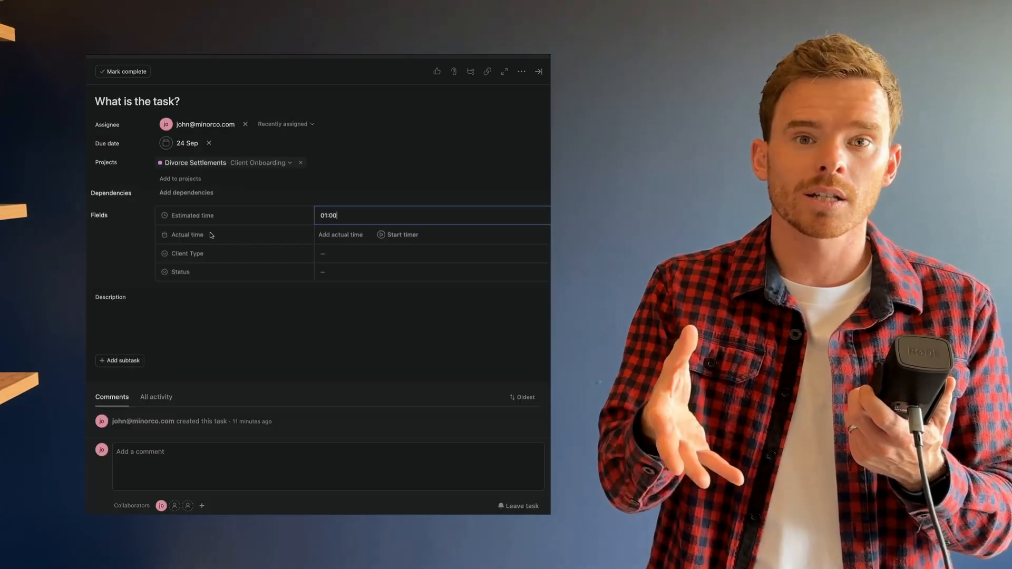
Log 1h 30m of actual time on the task for today
left_click(384, 205)
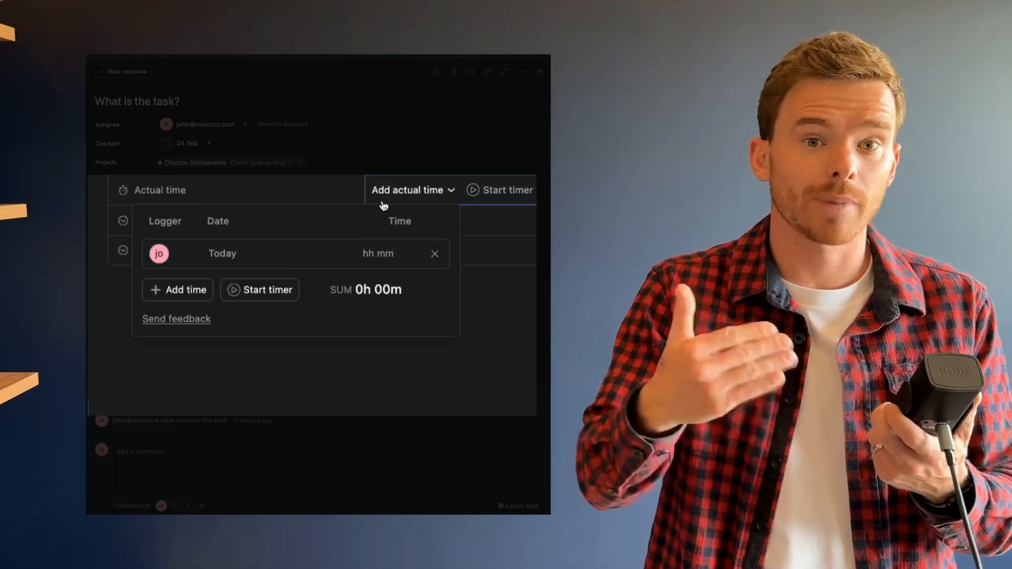
type("1")
left_click(378, 403)
left_click(366, 396)
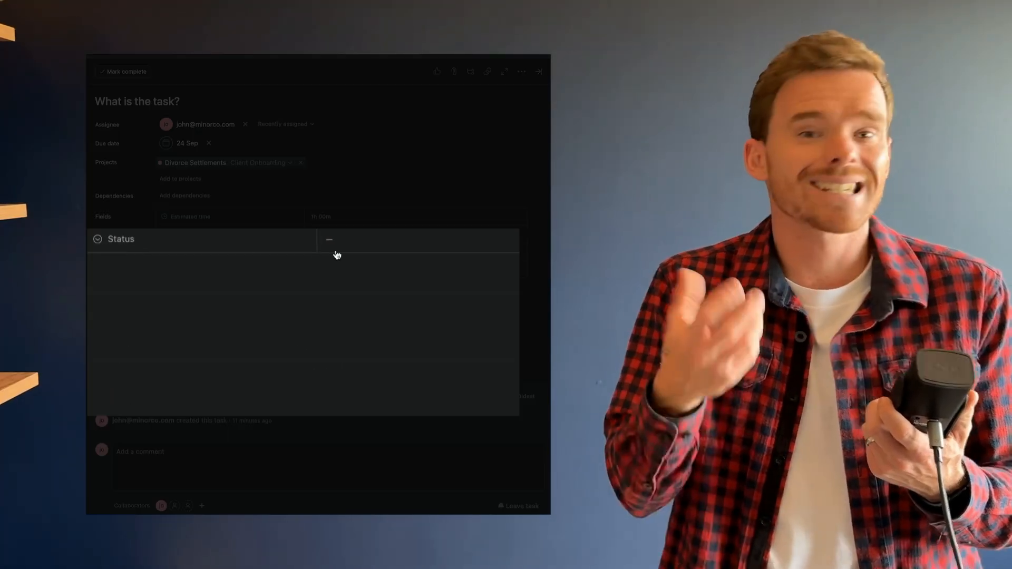
Set the task's Status field to On track and place the cursor in the description
left_click(338, 245)
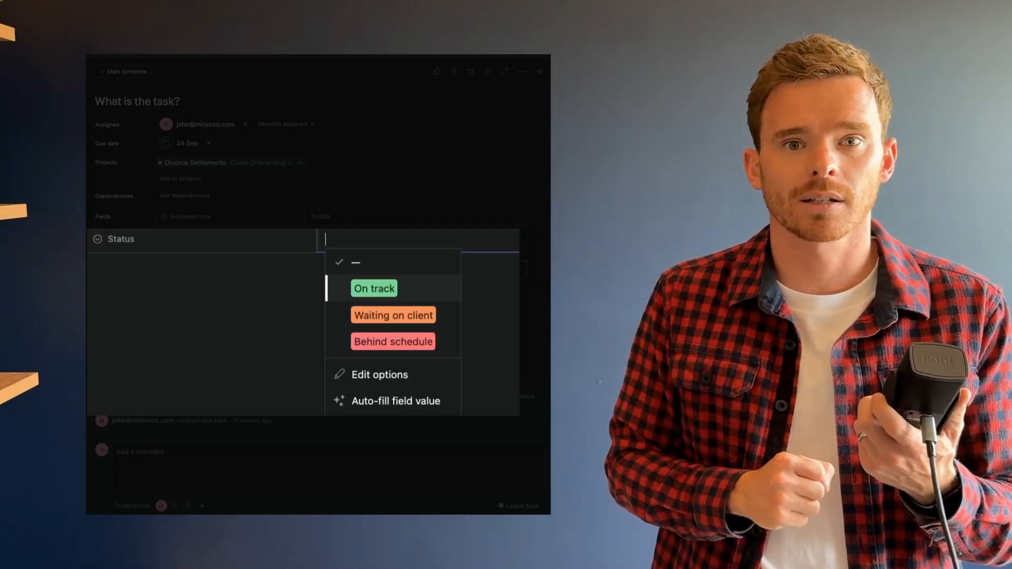
left_click(381, 286)
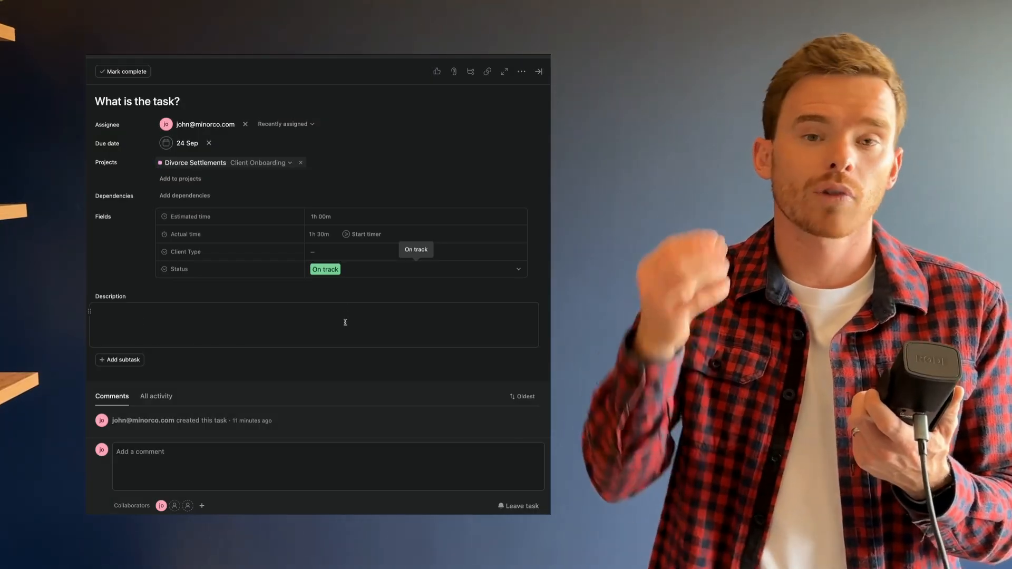
left_click(345, 322)
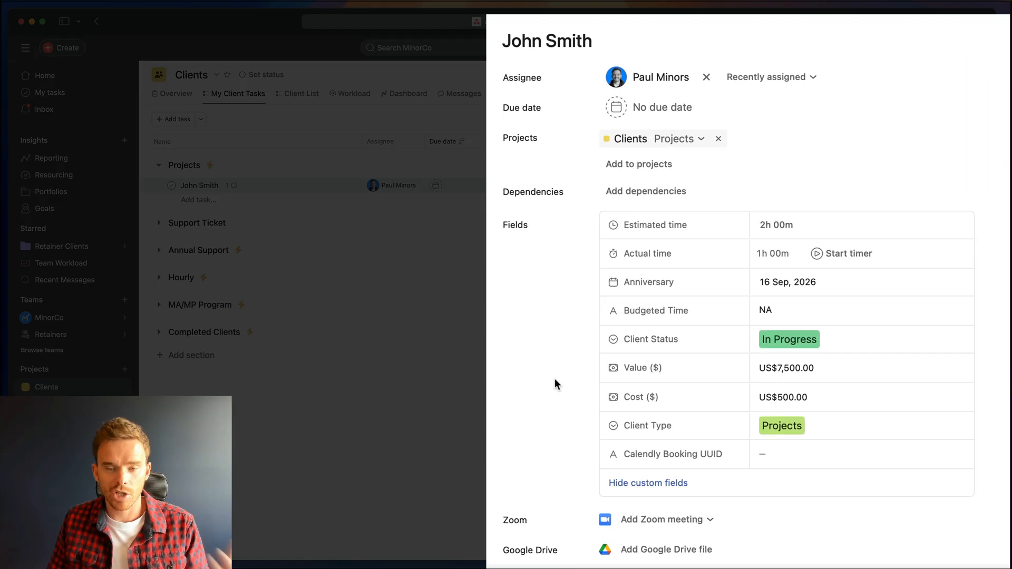
Look through the client task in the Clients project, from its title and custom fields to its description and activity
left_click(724, 129)
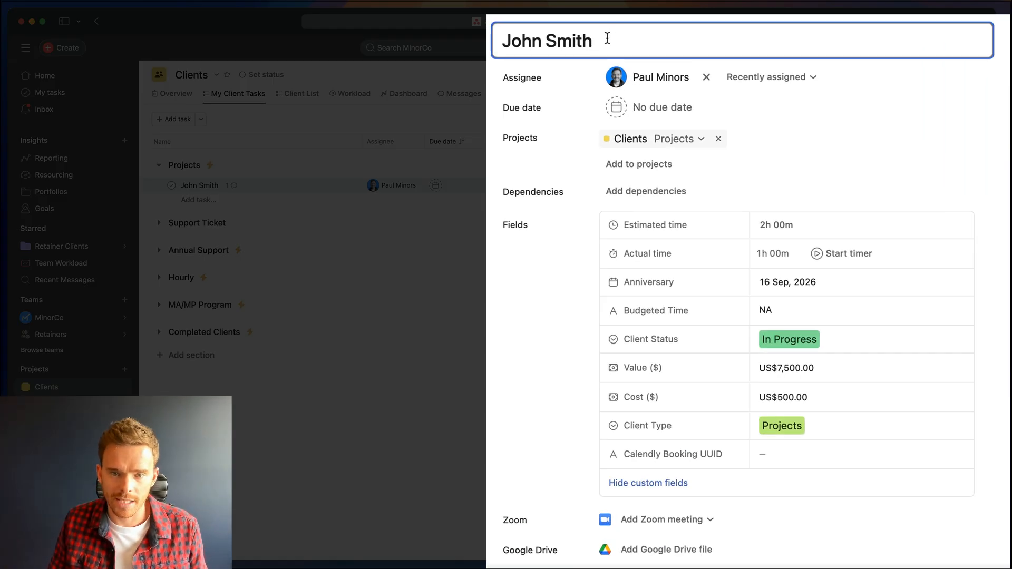
key("super+a")
scroll(570, 352, "down", 6)
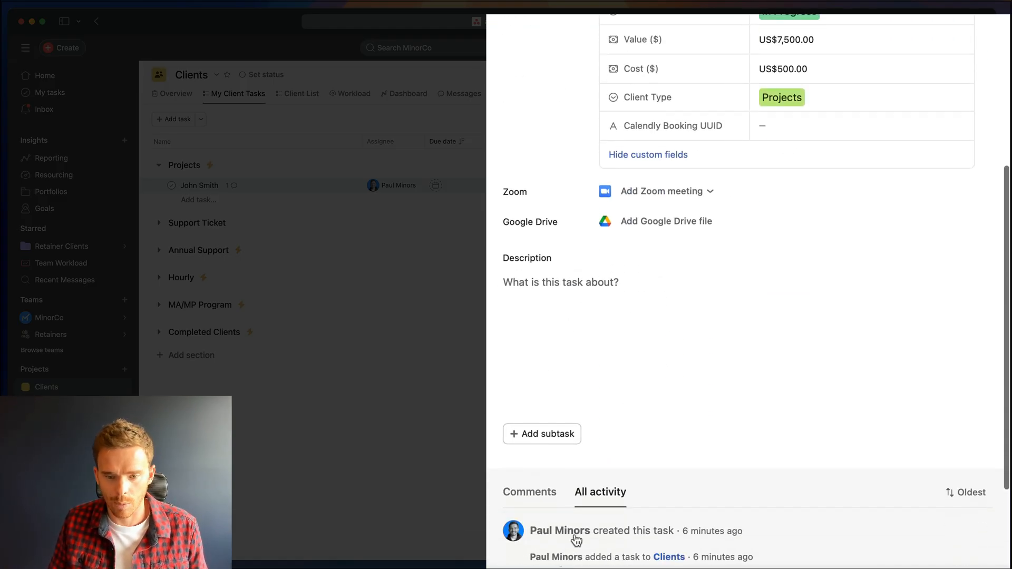
left_click(632, 397)
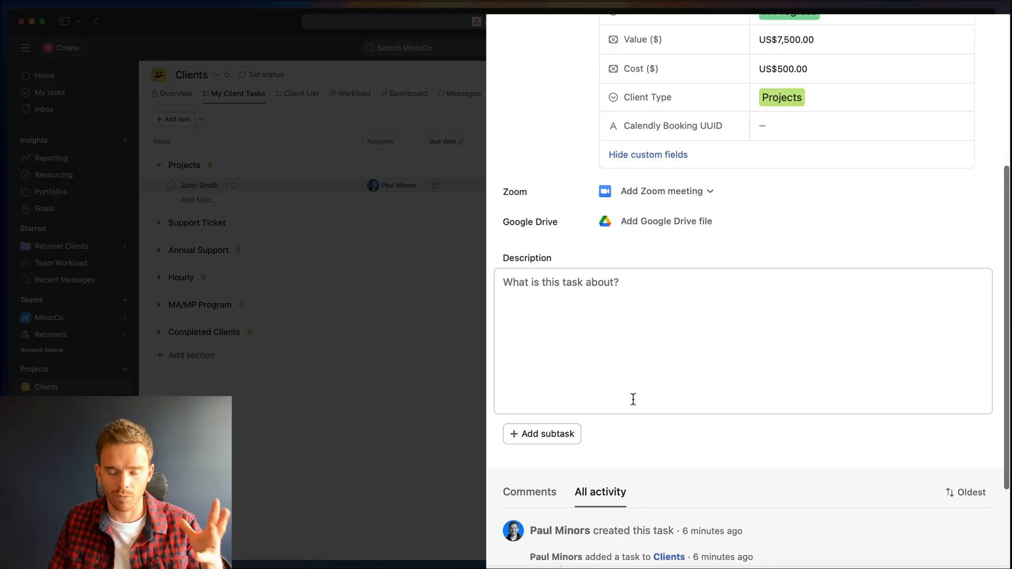
scroll(629, 399, "up", 1)
scroll(617, 399, "up", 5)
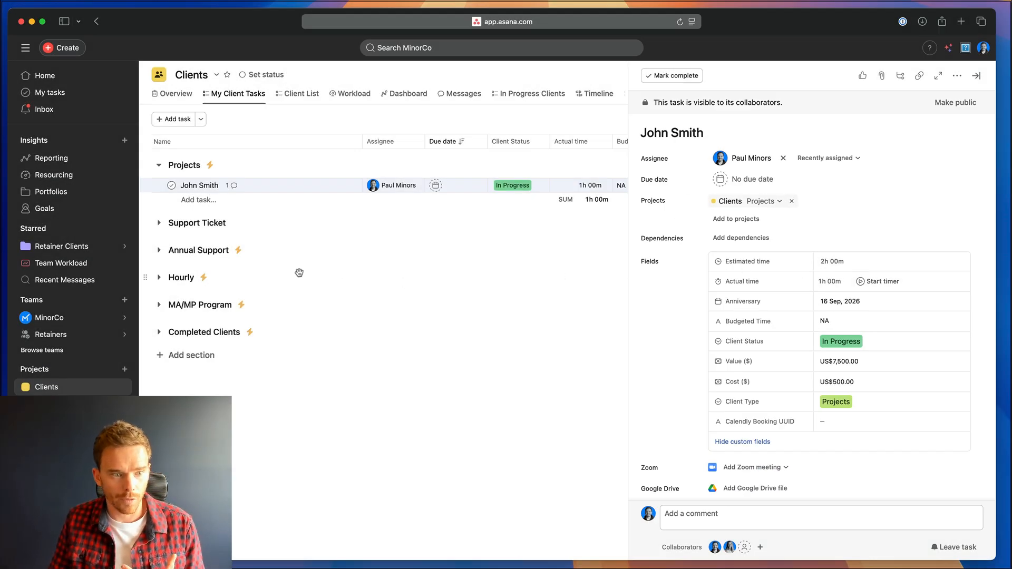
Open the Team Workload view and examine each team member's scheduled hours
left_click(87, 268)
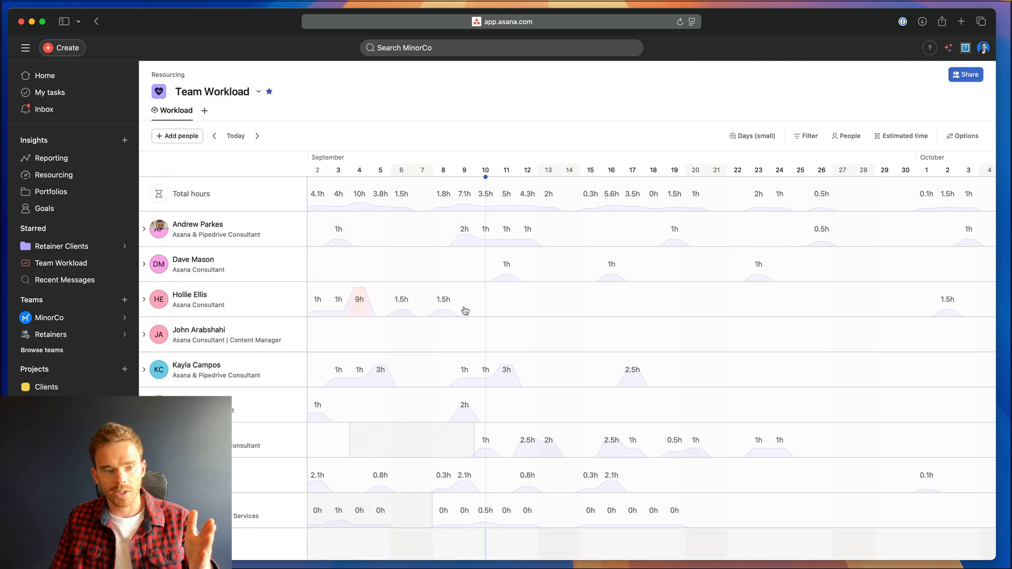
scroll(464, 311, "left", 4)
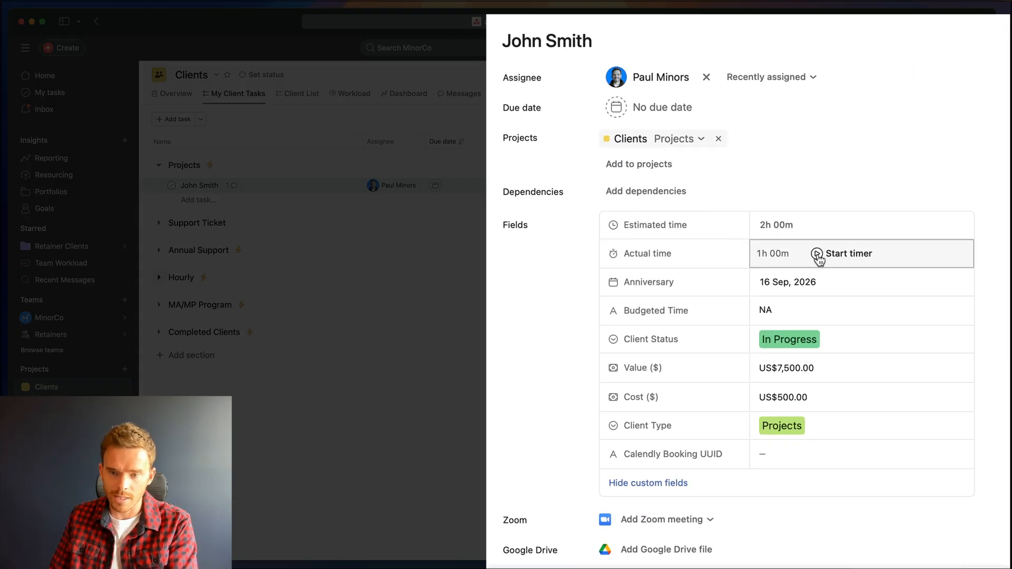
Inspect the client task's logged actual time entries, Anniversary date and Budgeted Time field without changing them
left_click(780, 254)
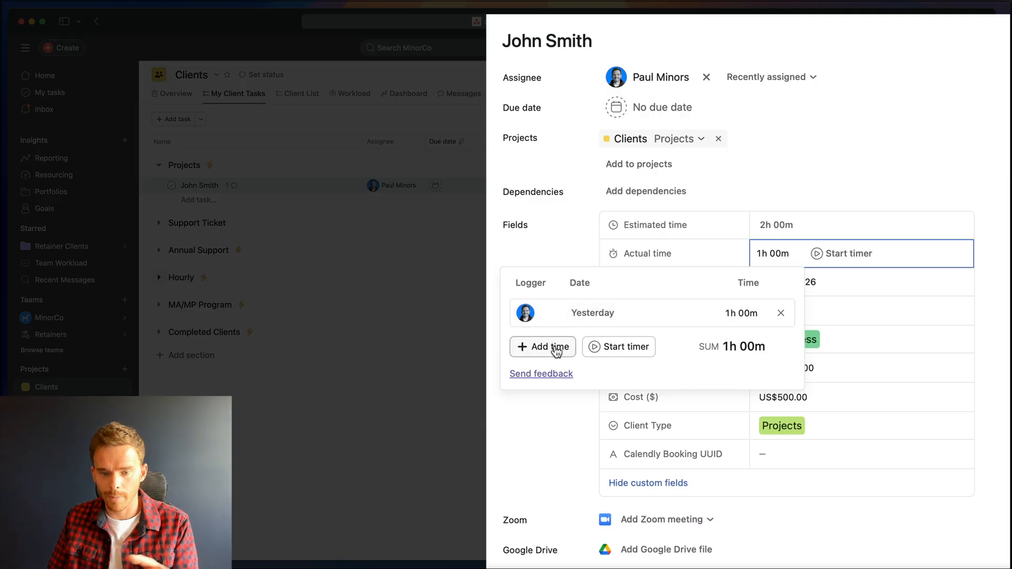
left_click(570, 264)
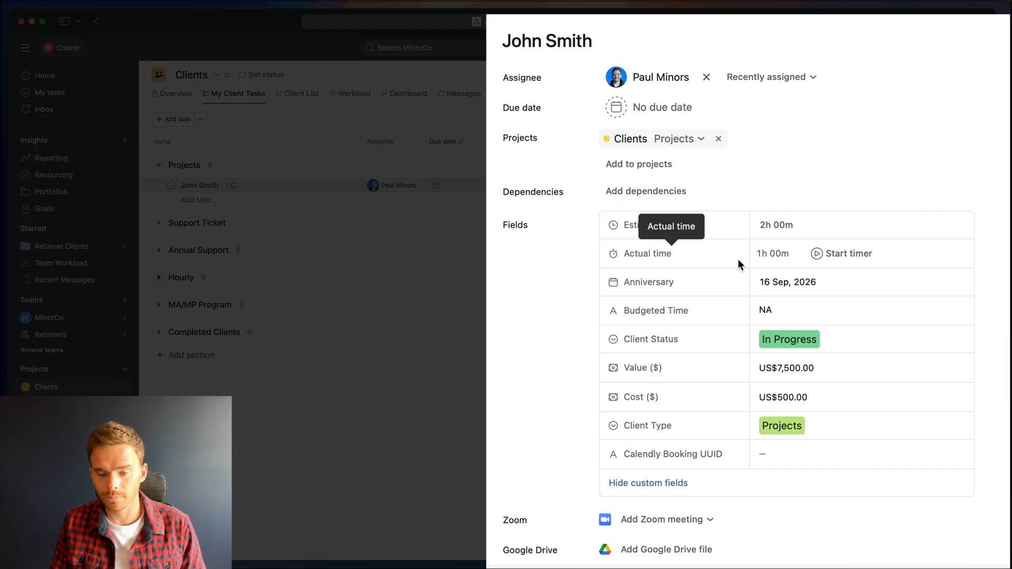
left_click(795, 290)
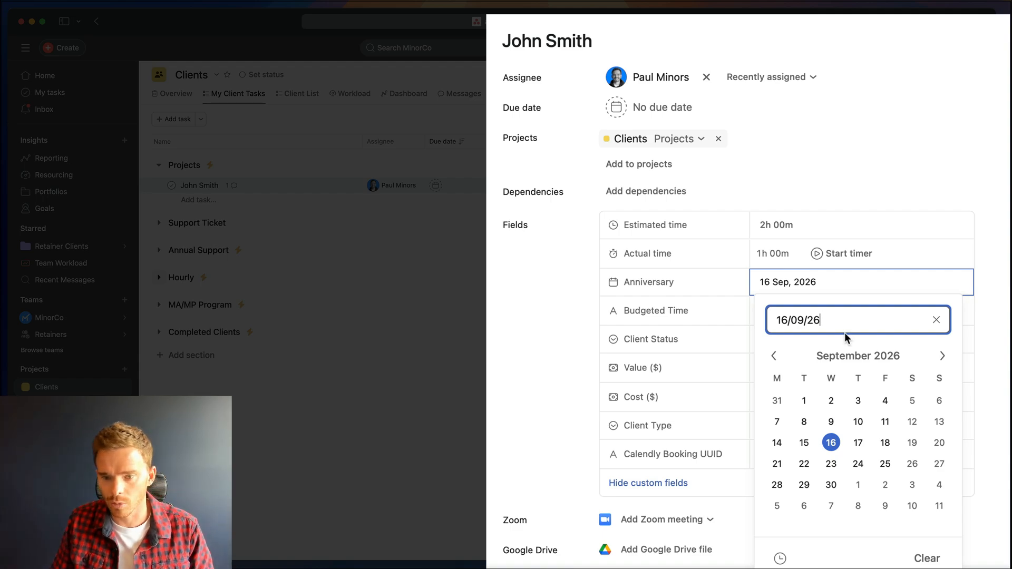
left_click(592, 283)
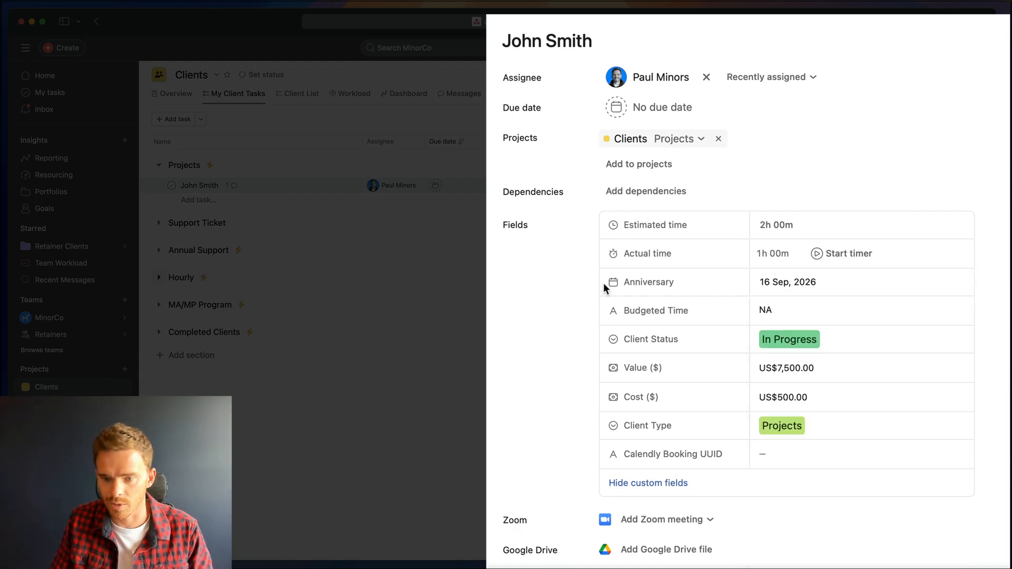
left_click(803, 315)
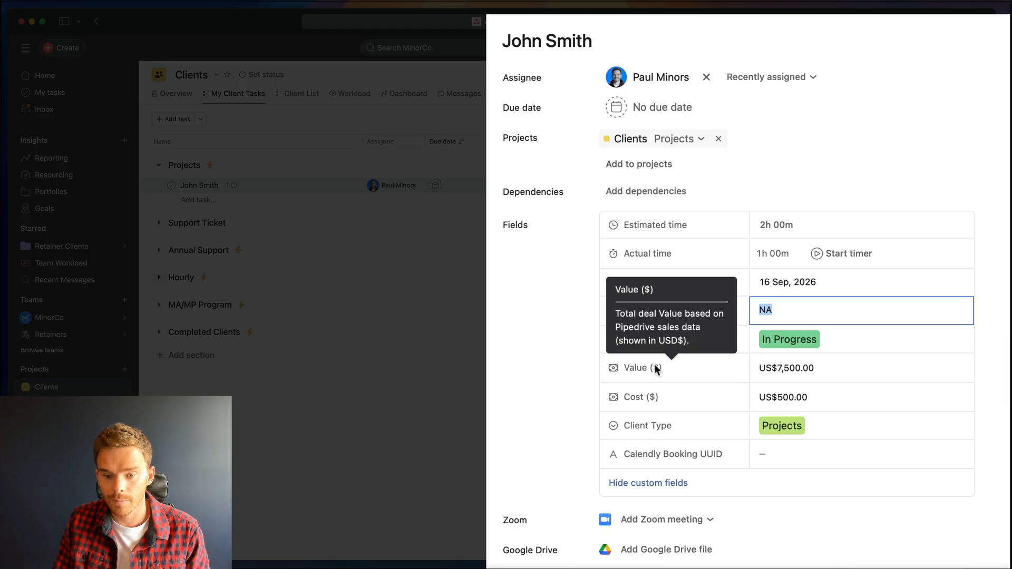
Examine the available Client Status options on the client task and keep the current one
left_click(862, 341)
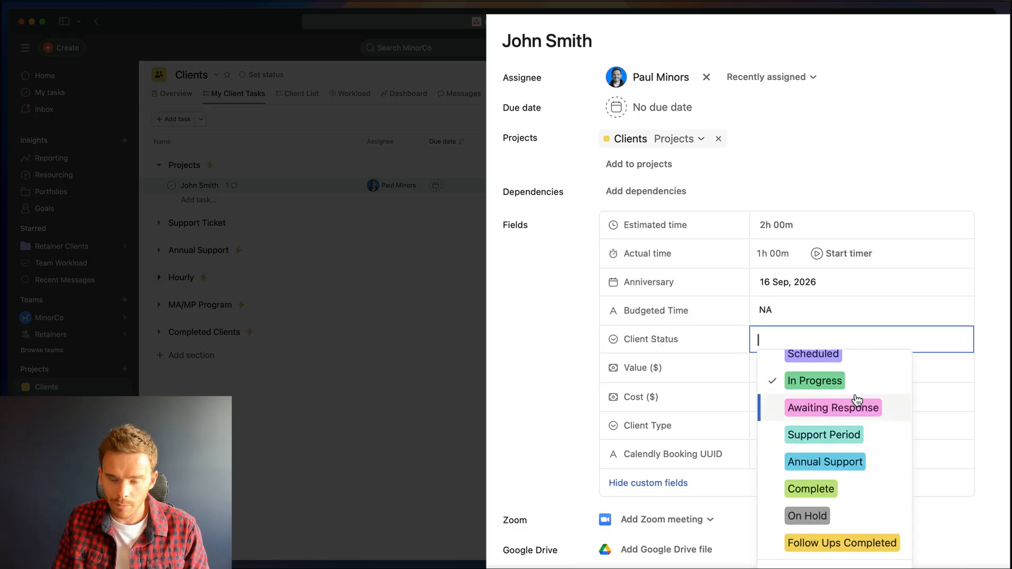
scroll(862, 471, "up", 2)
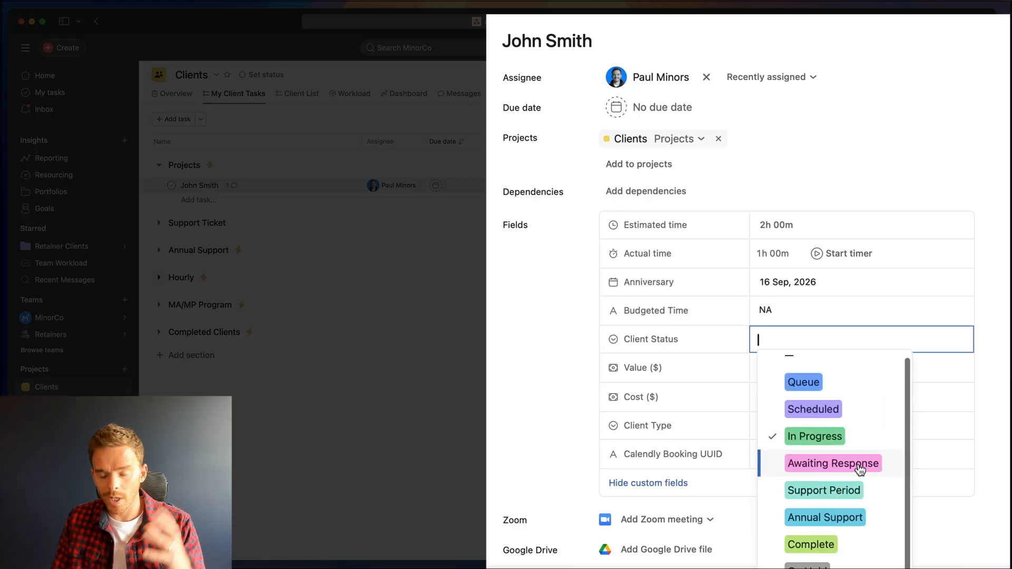
scroll(855, 458, "up", 1)
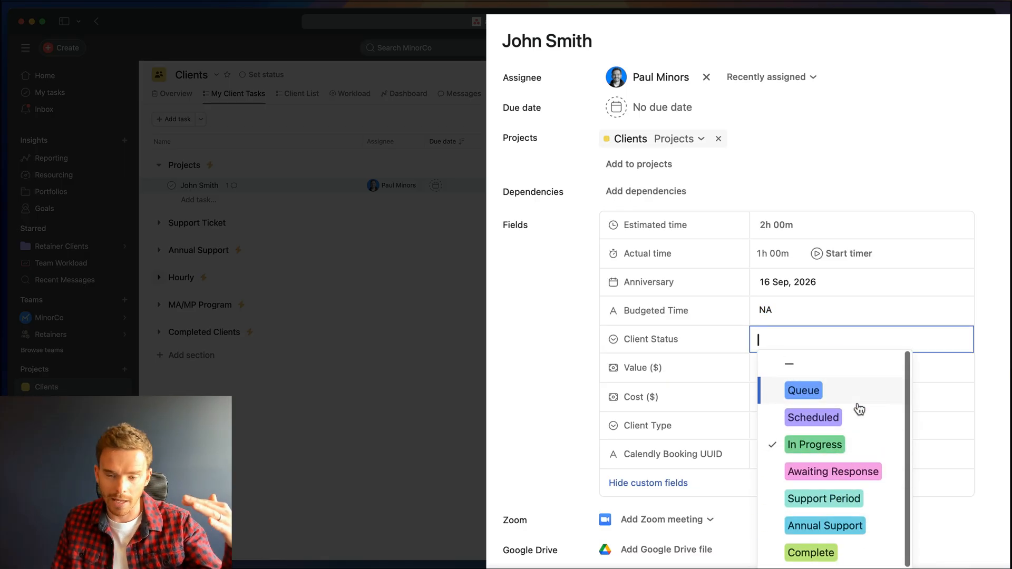
scroll(875, 438, "down", 2)
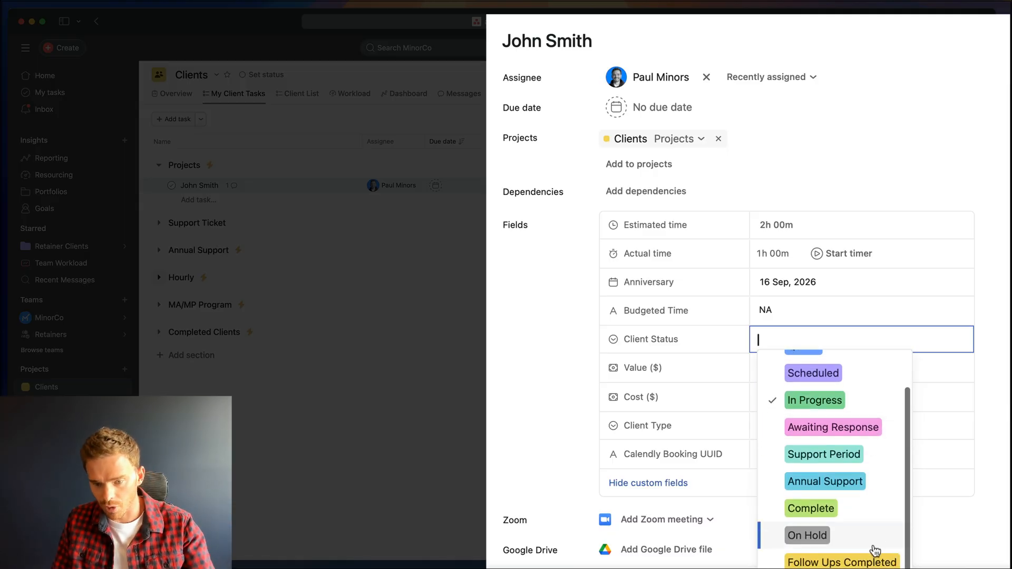
left_click(567, 354)
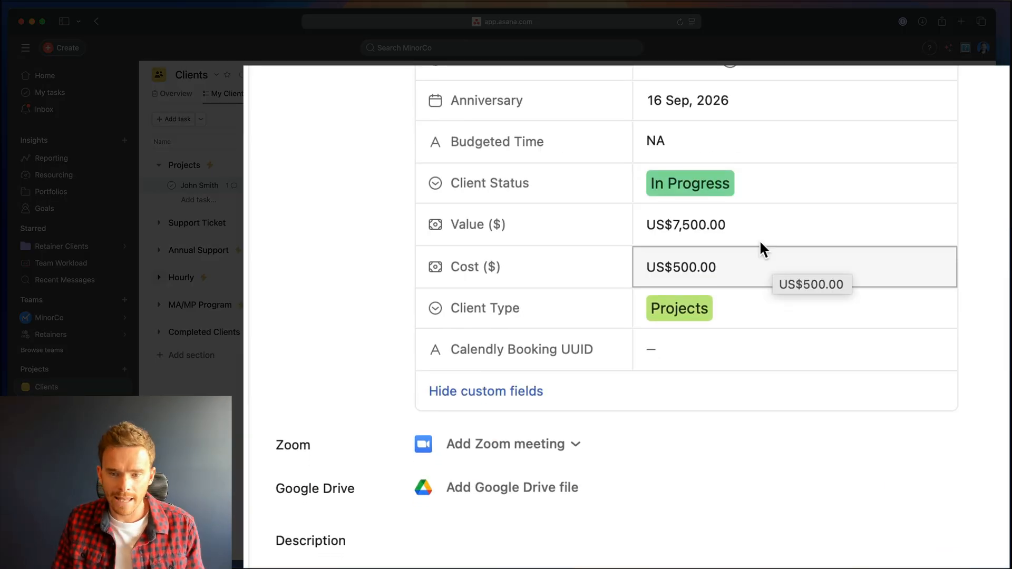
Inspect the client task's Value ($), Cost ($) and Client Type fields without changing them
left_click(735, 225)
left_click(737, 278)
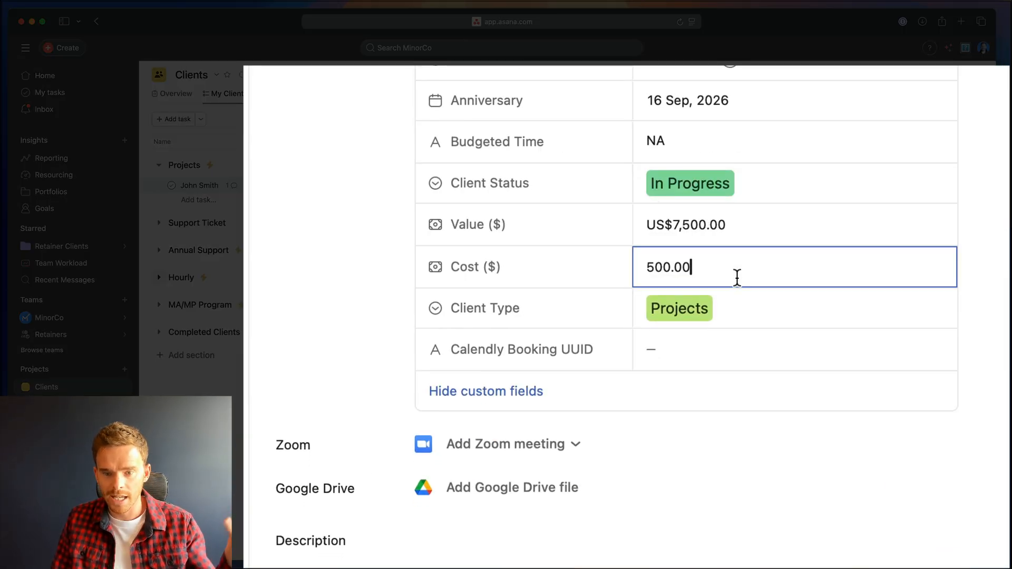
left_click(742, 306)
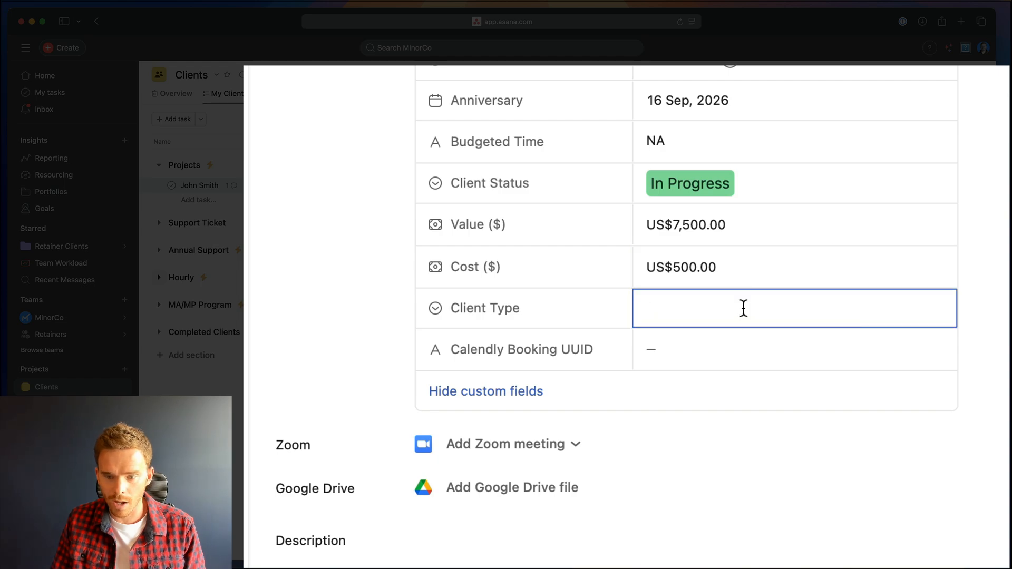
left_click(346, 314)
Show the Content project as a list and open the task "Asana Custom Fields: Beginners Guide"
scroll(783, 362, "up", 1)
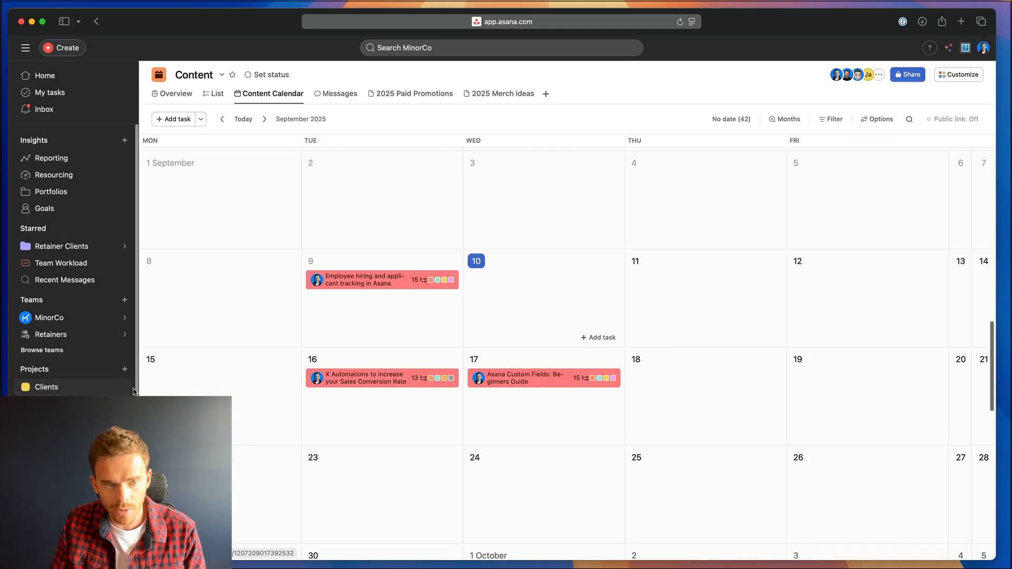
left_click(213, 94)
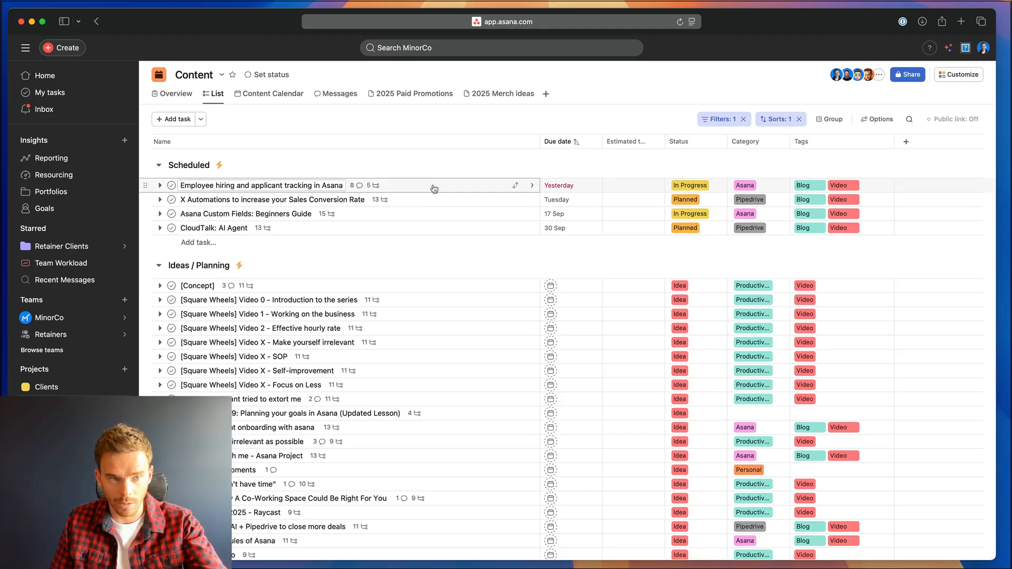
left_click(434, 214)
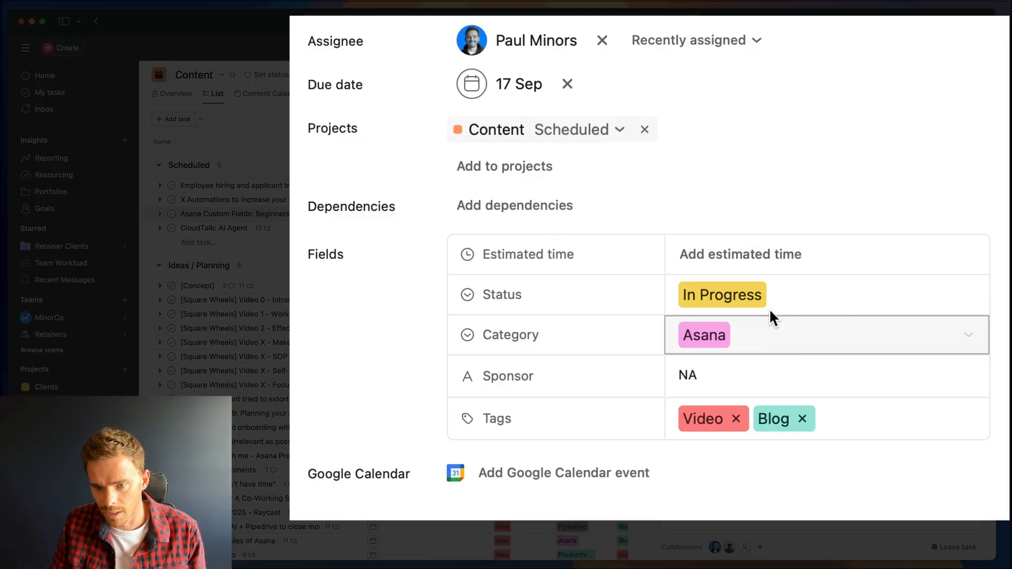
Examine the content task's Status and Category options and its Sponsor text field, leaving the values as they are
left_click(771, 295)
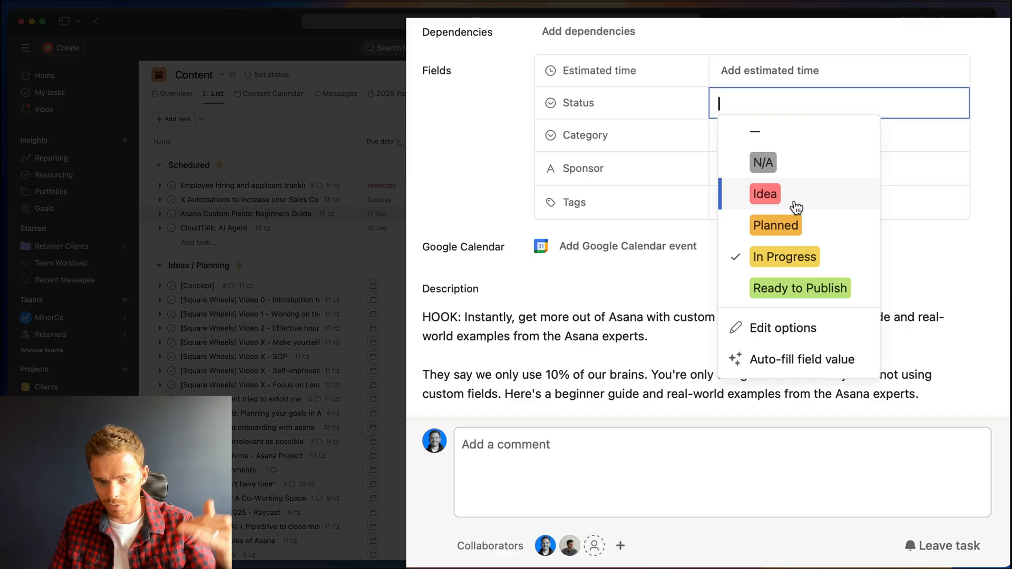
key("Escape")
left_click(782, 138)
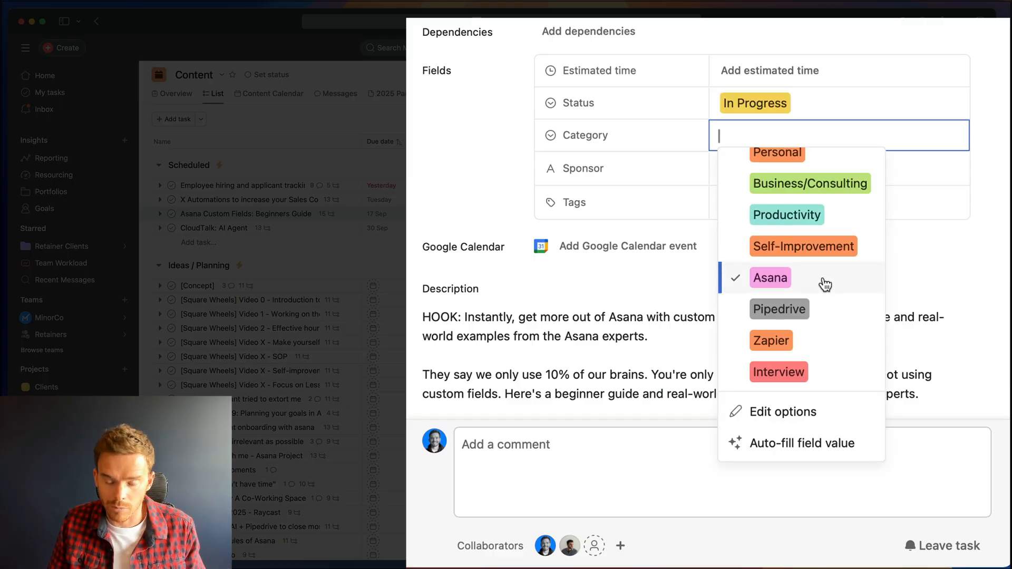
left_click(515, 170)
left_click(775, 168)
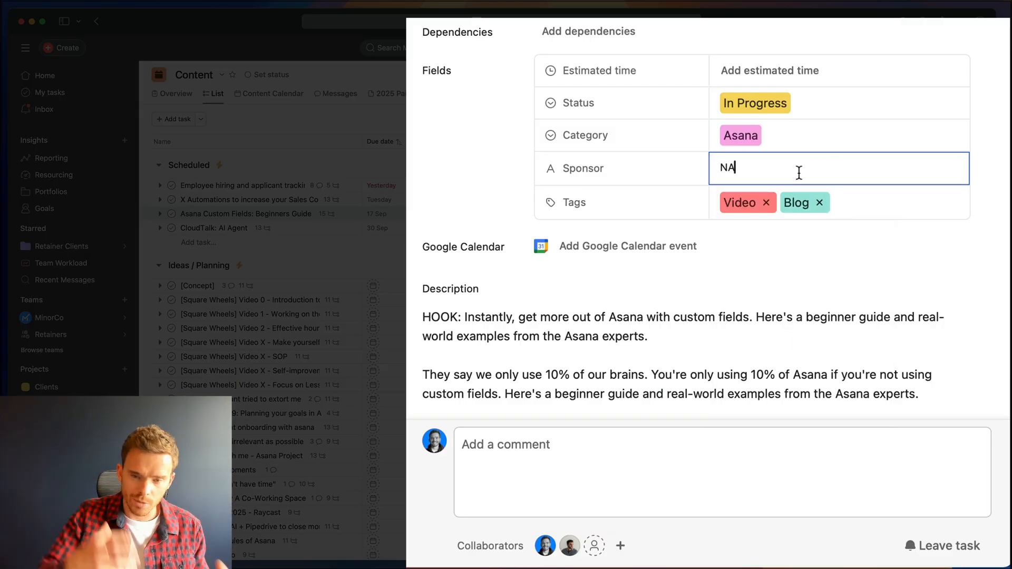
double_click(726, 165)
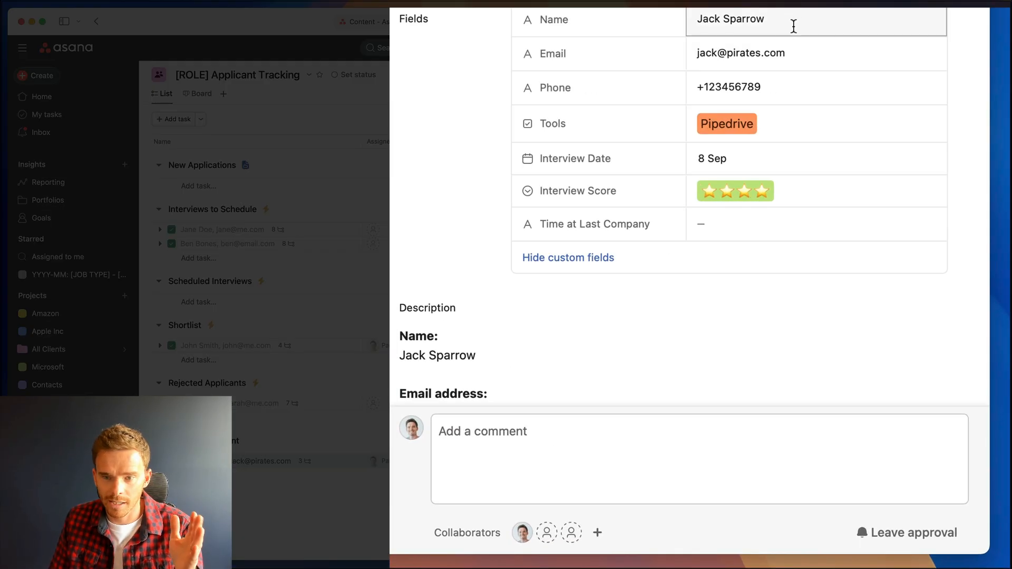
Inspect the applicant task's Name, Email, Phone, Tools, Interview Date and Interview Score fields, leaving their values as they are
left_click(792, 21)
left_click(800, 51)
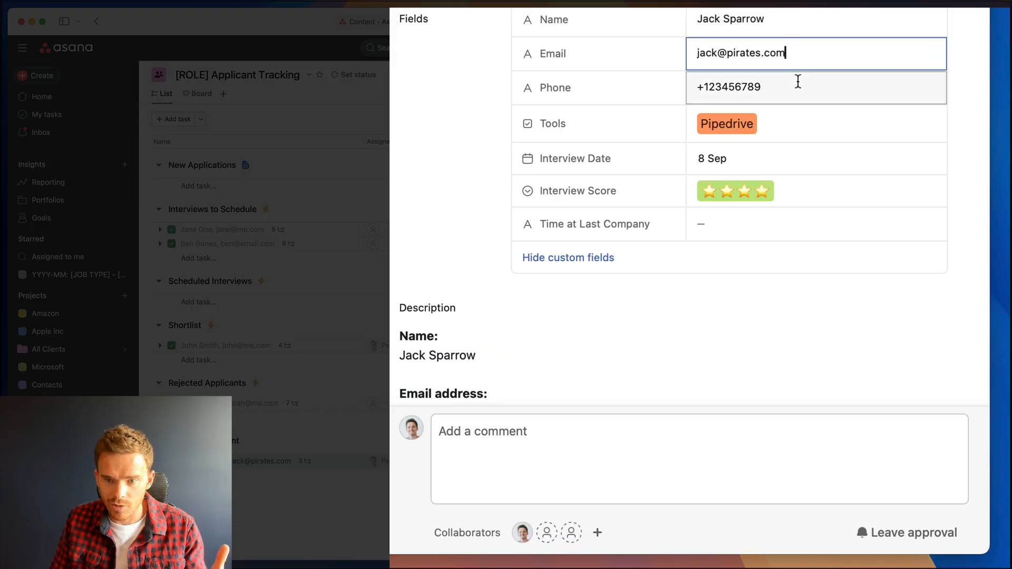
left_click(798, 86)
left_click(799, 119)
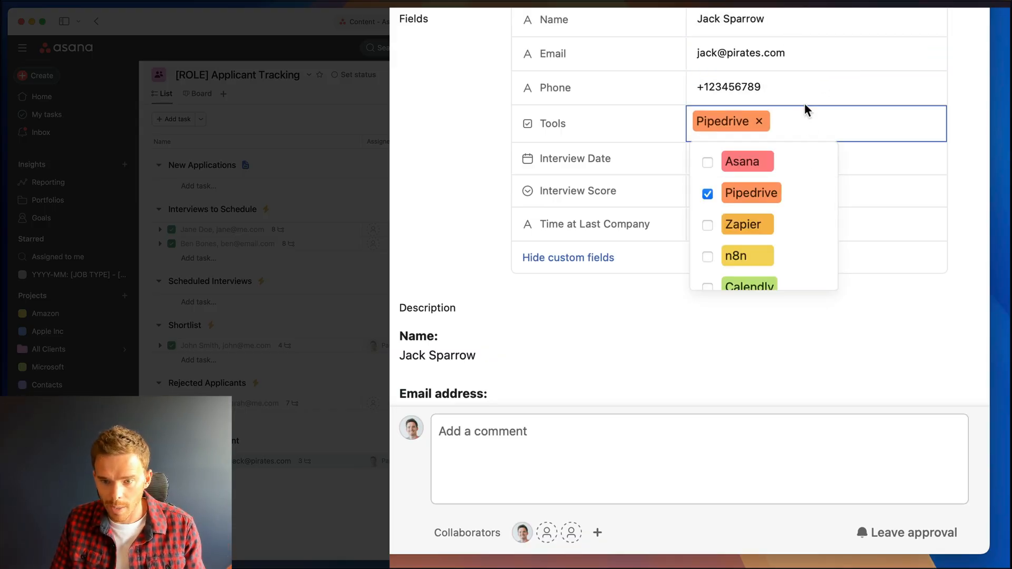
left_click(890, 158)
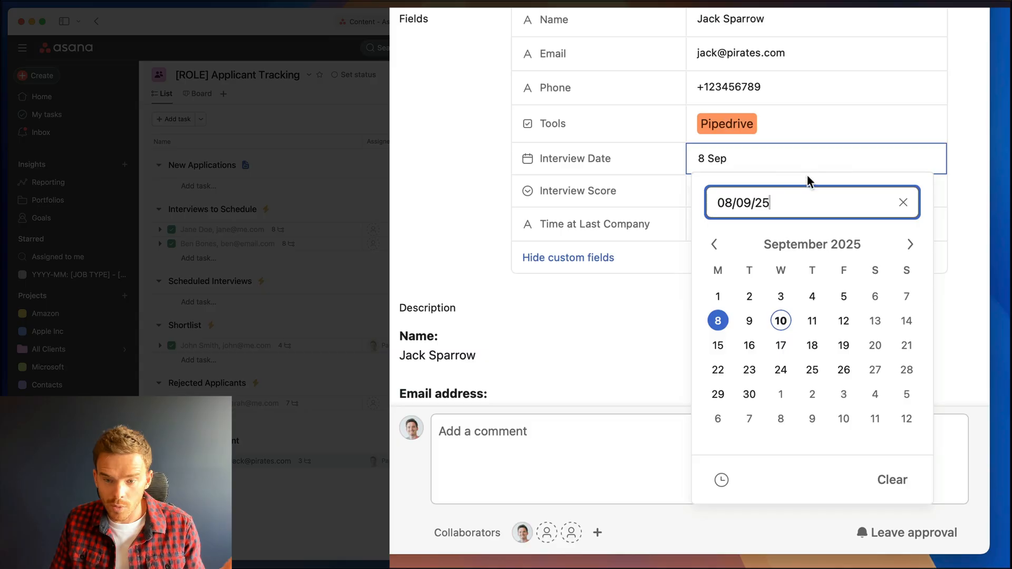
left_click(622, 156)
left_click(796, 190)
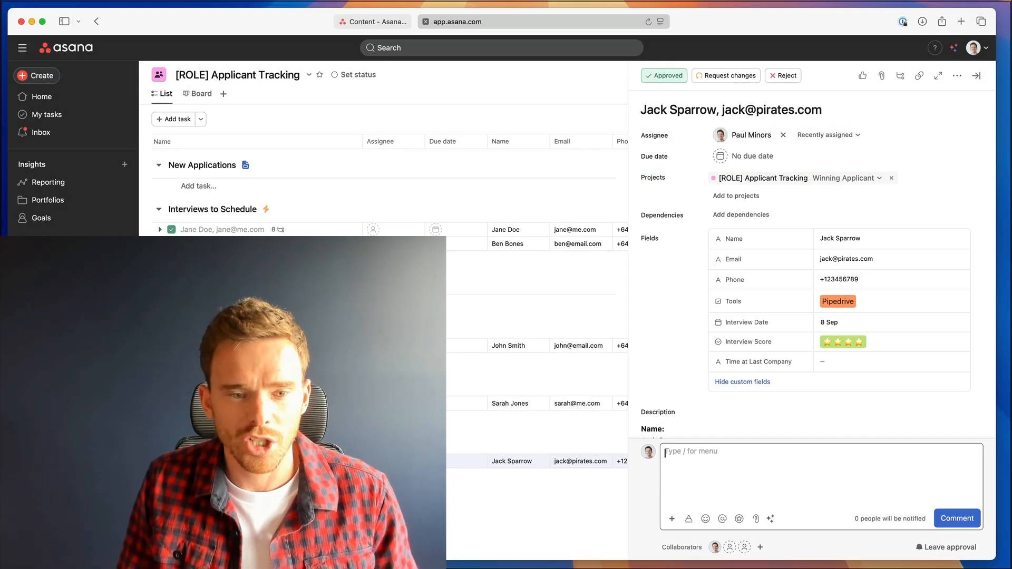
Insert a thumbs-up emoji into the applicant task's comment draft and close the task details
key("ctrl+super+space")
key("Return")
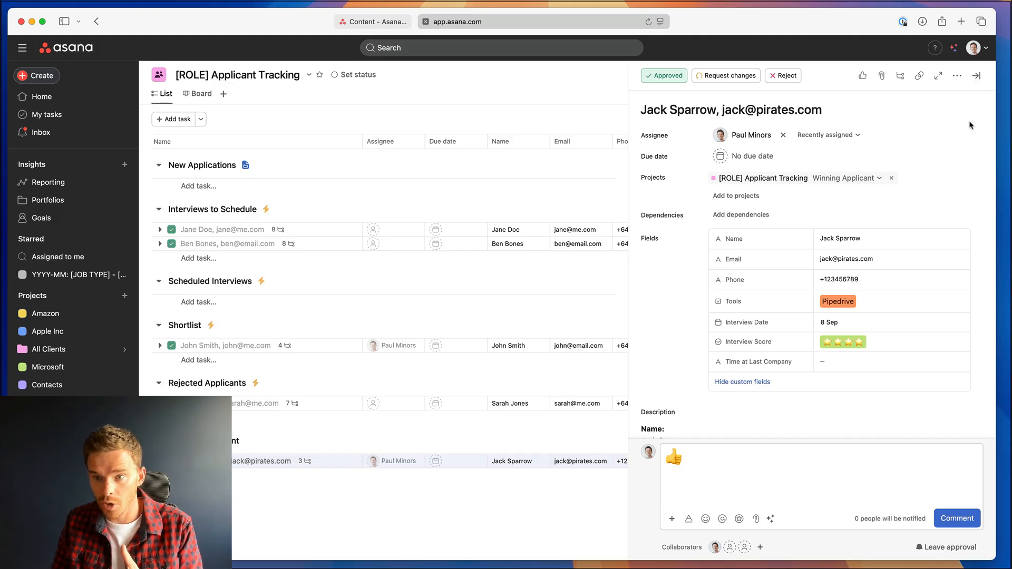
left_click(975, 75)
Open the "4. Interview Score" rule of the [ROLE] Applicant Tracking project
left_click(957, 77)
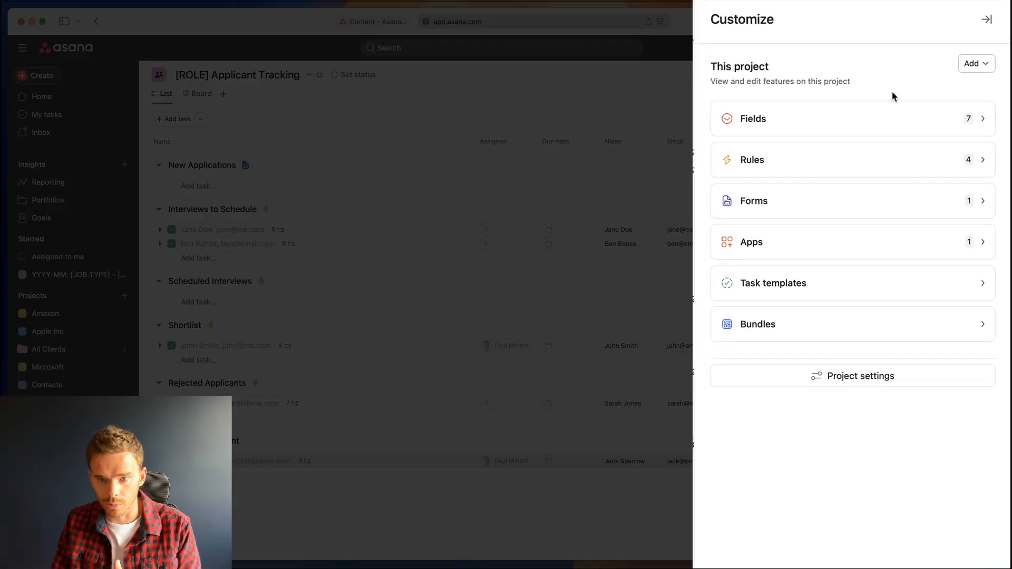
left_click(875, 163)
left_click(876, 304)
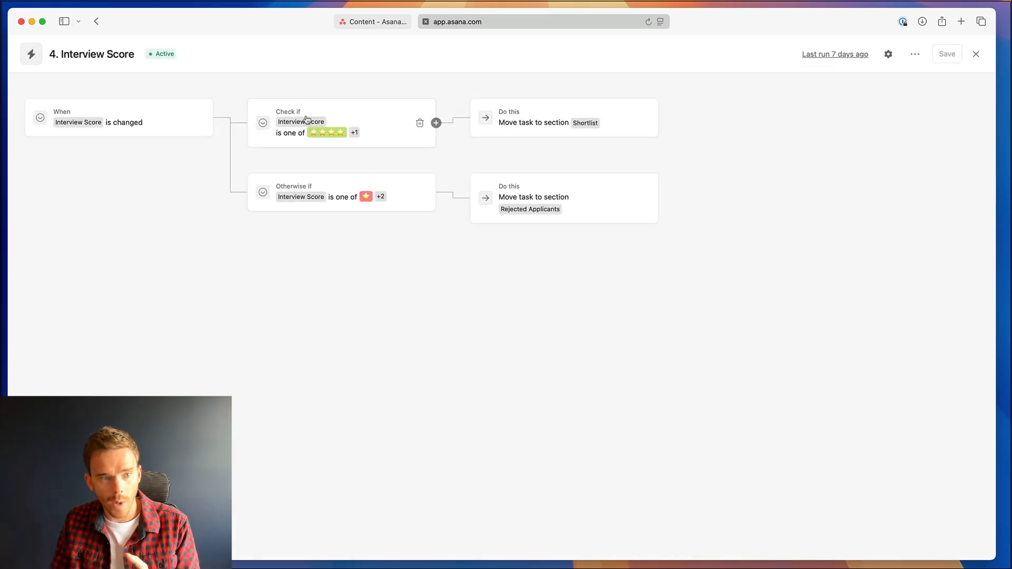
Examine the Interview Score rule's two star-rating conditions and the Shortlist section action without changing them
left_click(354, 118)
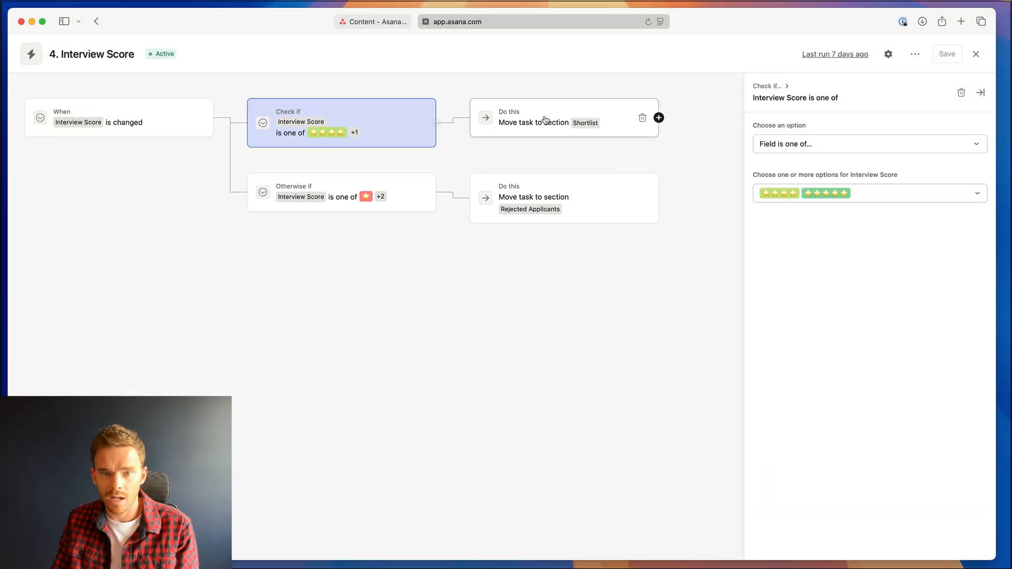
left_click(544, 119)
left_click(801, 149)
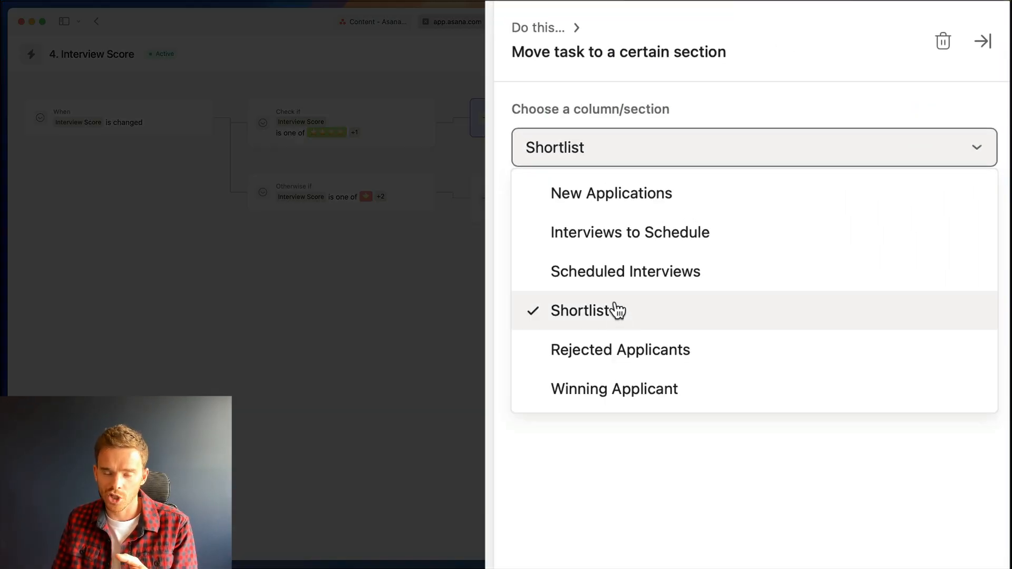
left_click(380, 195)
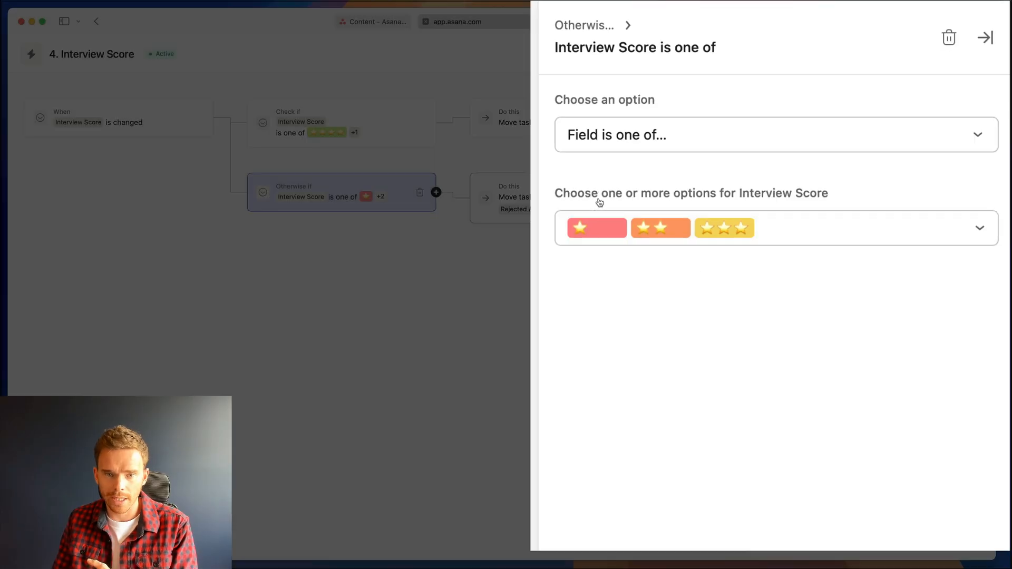
left_click(599, 200)
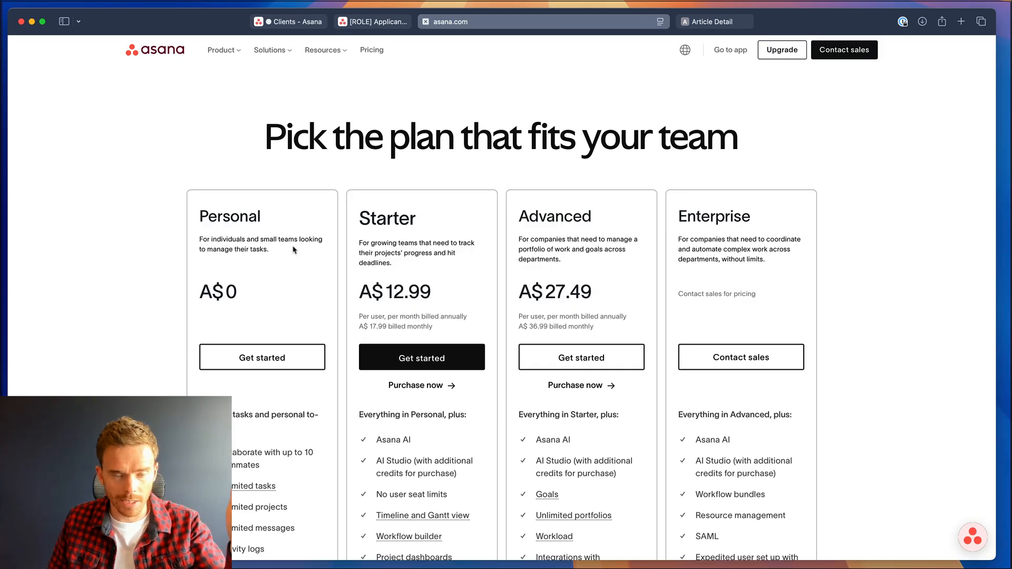
Compare the Personal, Starter, Advanced and Enterprise plans on the Asana pricing page, checking where custom fields are included
scroll(293, 249, "down", 5)
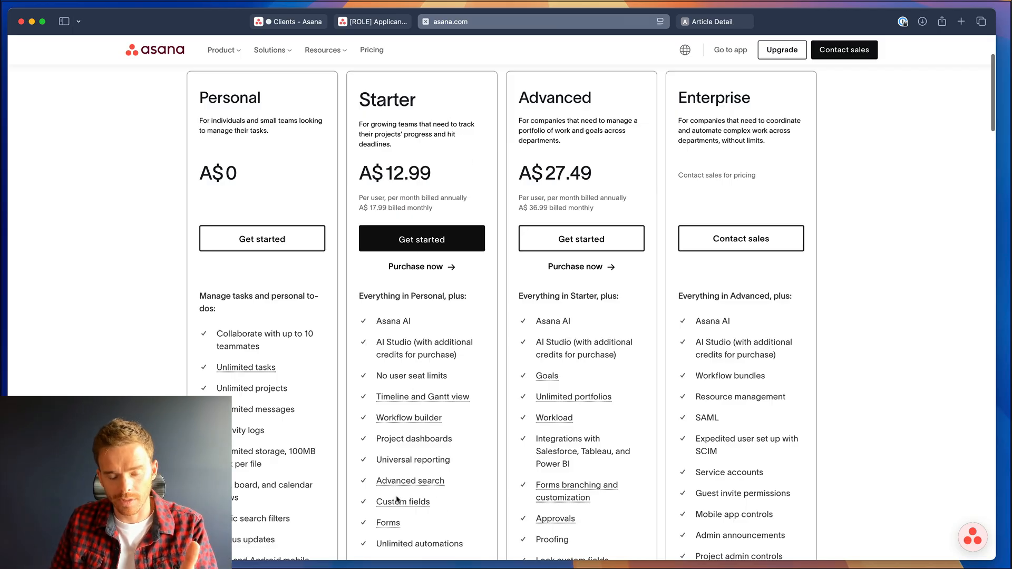
scroll(384, 447, "up", 3)
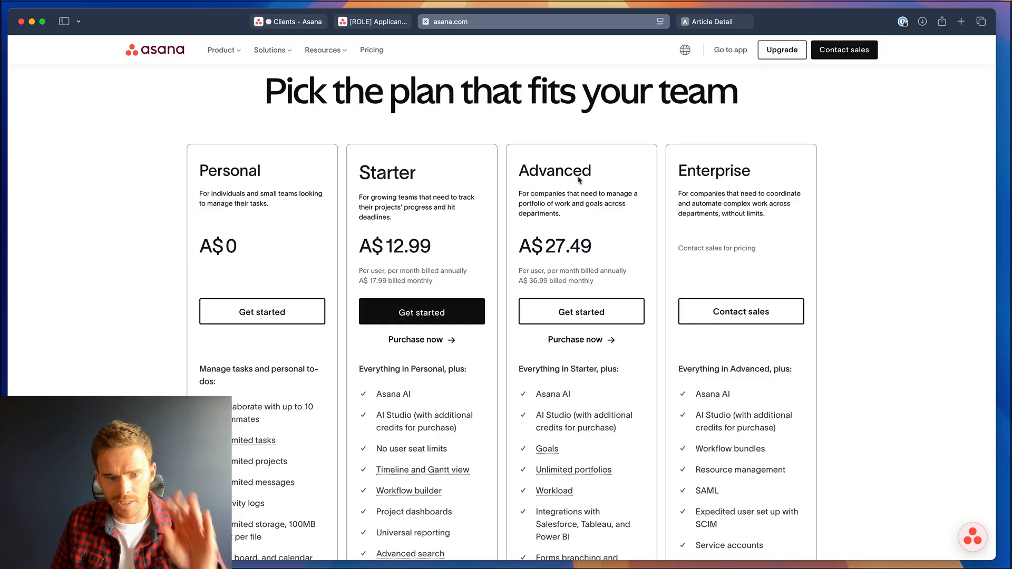
scroll(434, 245, "up", 1)
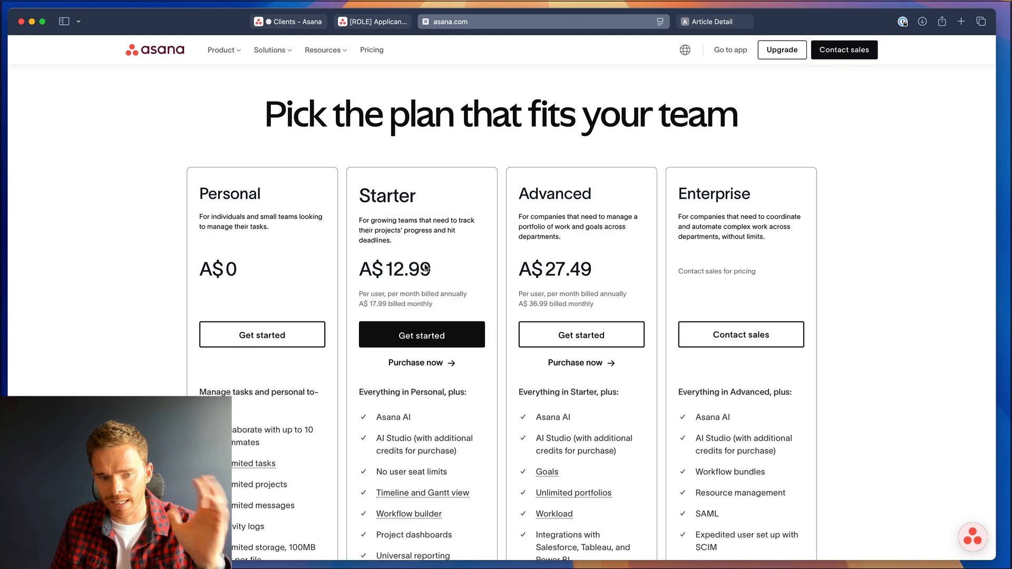
Return to the Clients project and start creating a new custom field from its project customization settings
left_click(298, 23)
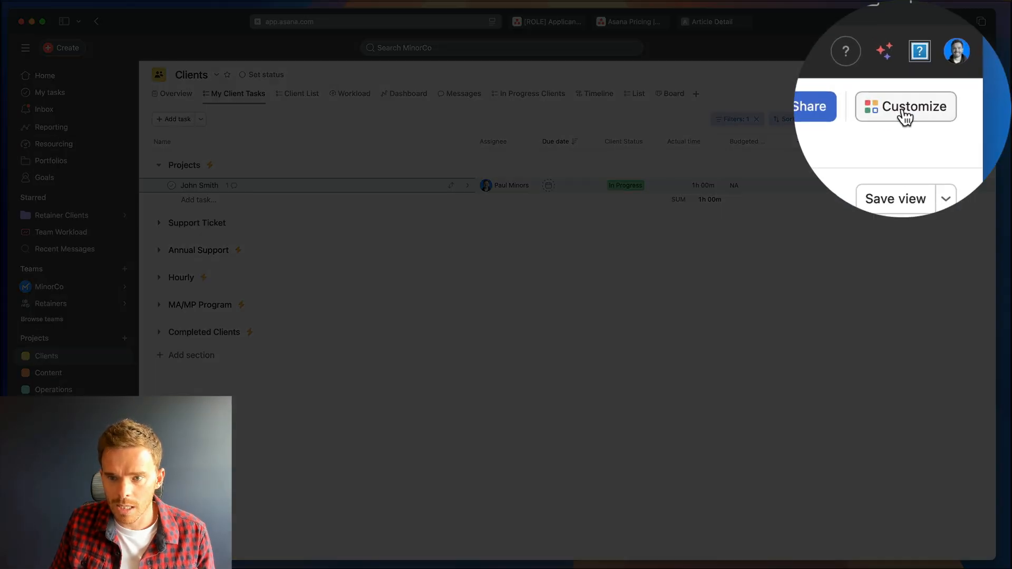
left_click(957, 77)
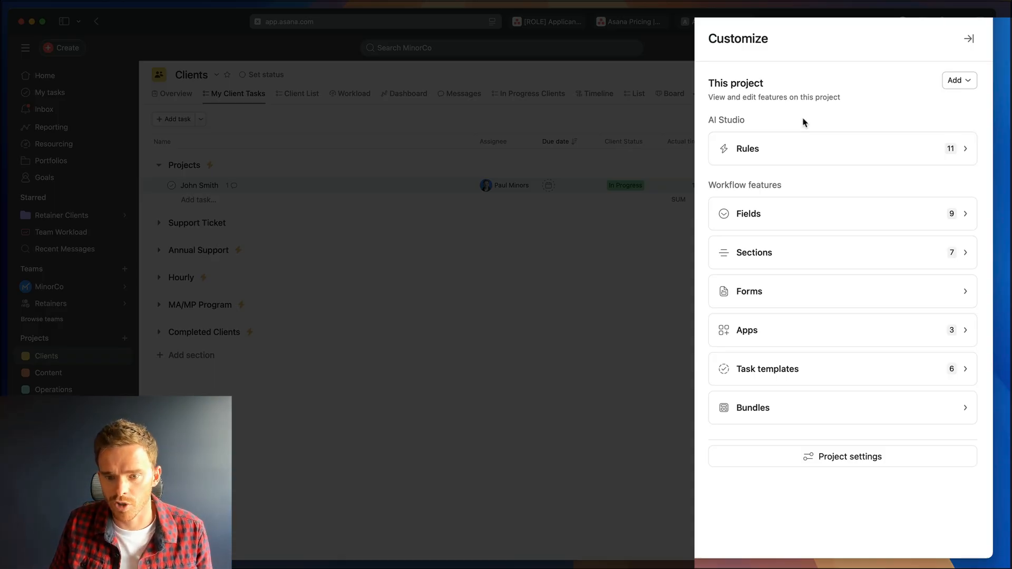
left_click(810, 218)
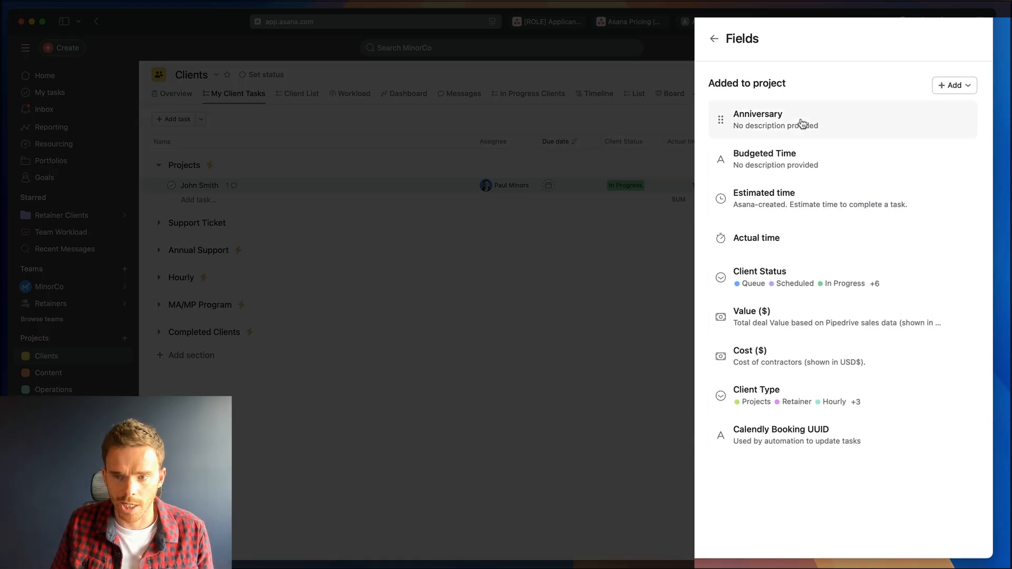
left_click(959, 86)
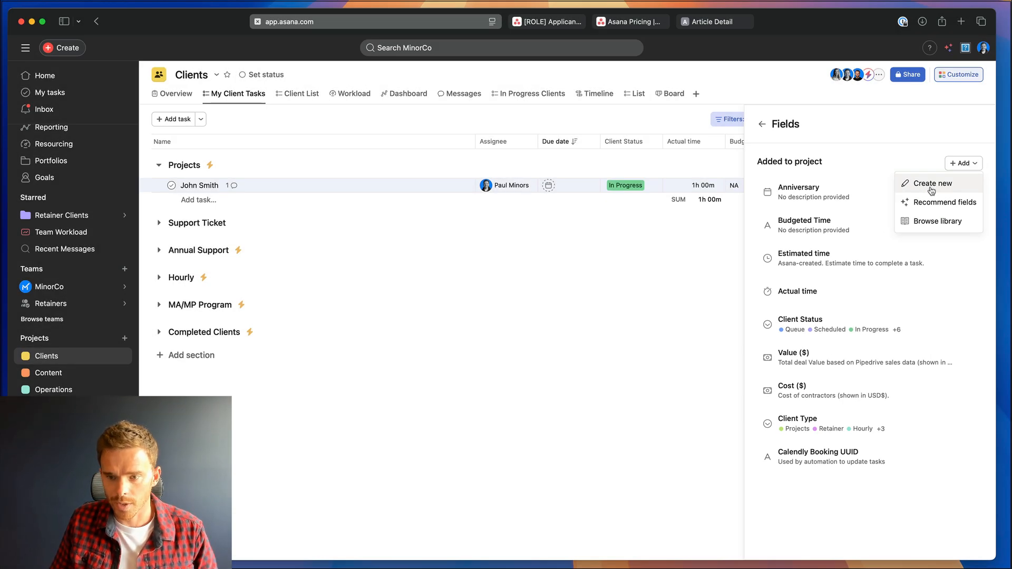
left_click(932, 187)
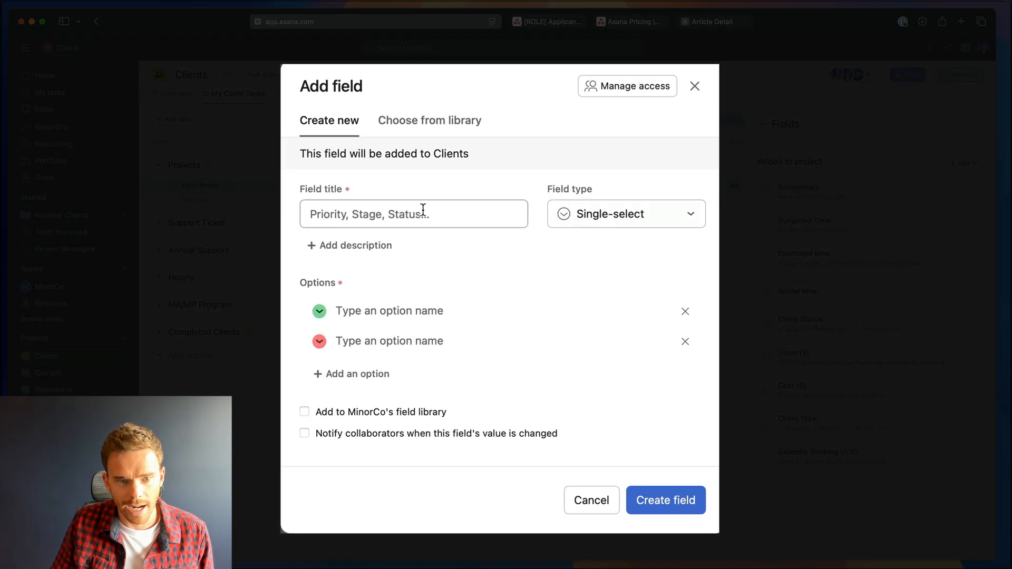
Title the new field "Review" and set its type to Date
left_click(423, 211)
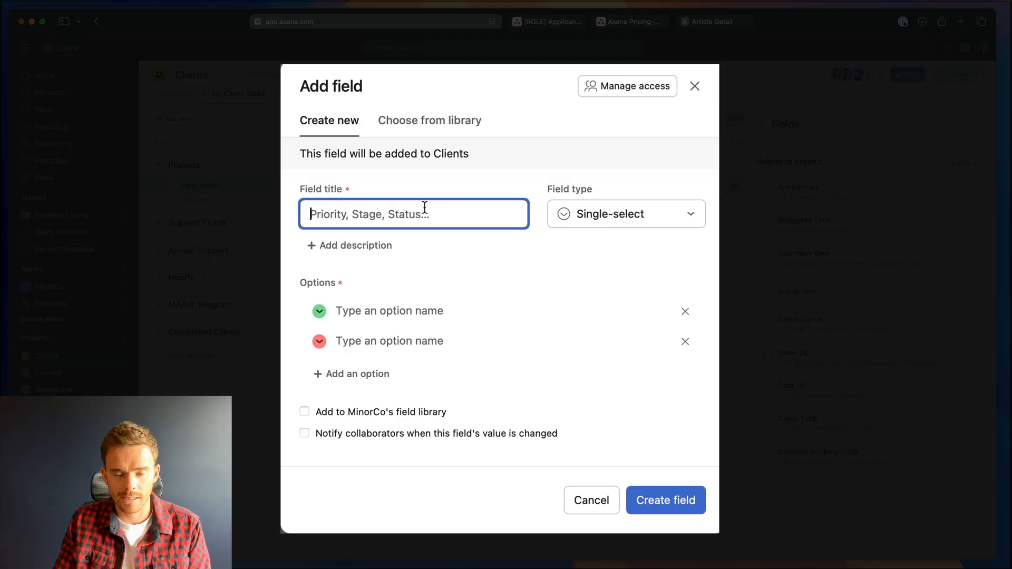
type("Review")
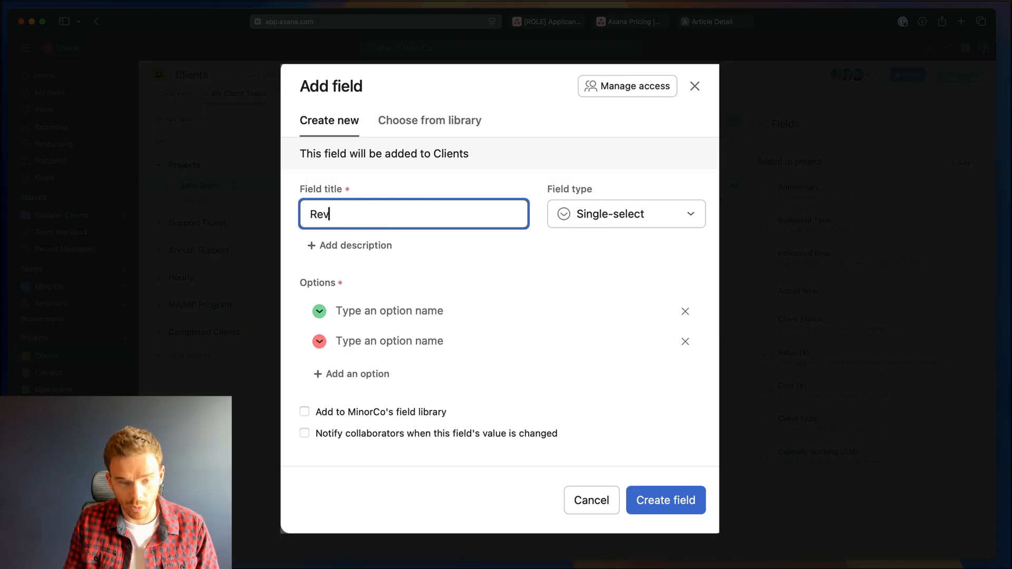
left_click(609, 225)
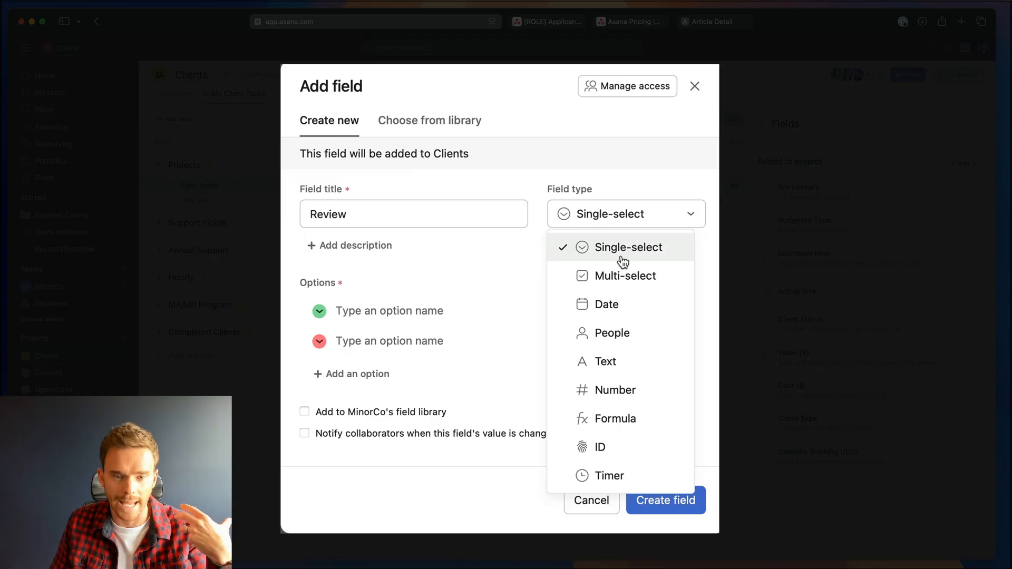
left_click(617, 303)
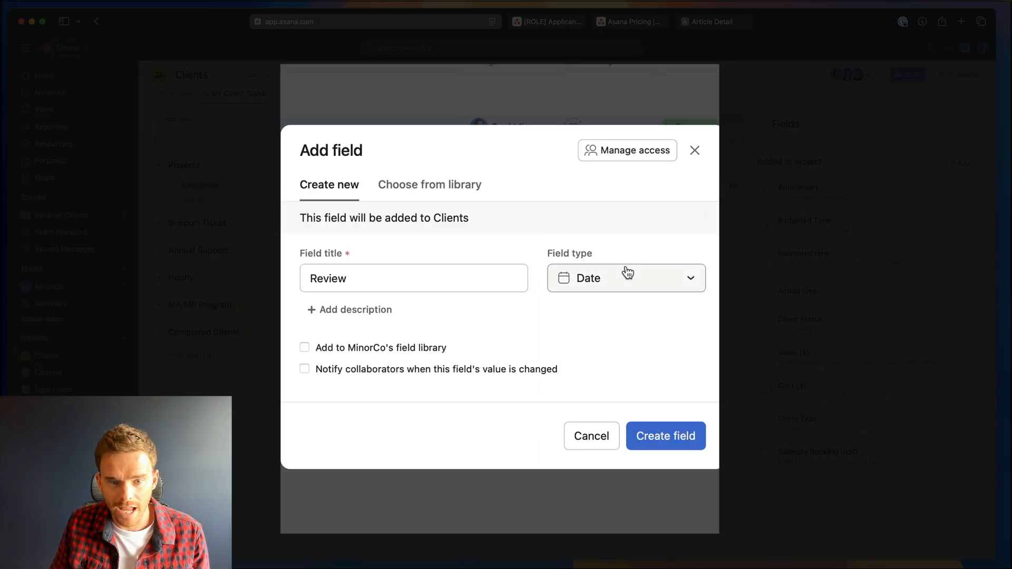
Try the People and Formula field types, check which fields a formula can use, and set the type back to Single-select
left_click(628, 278)
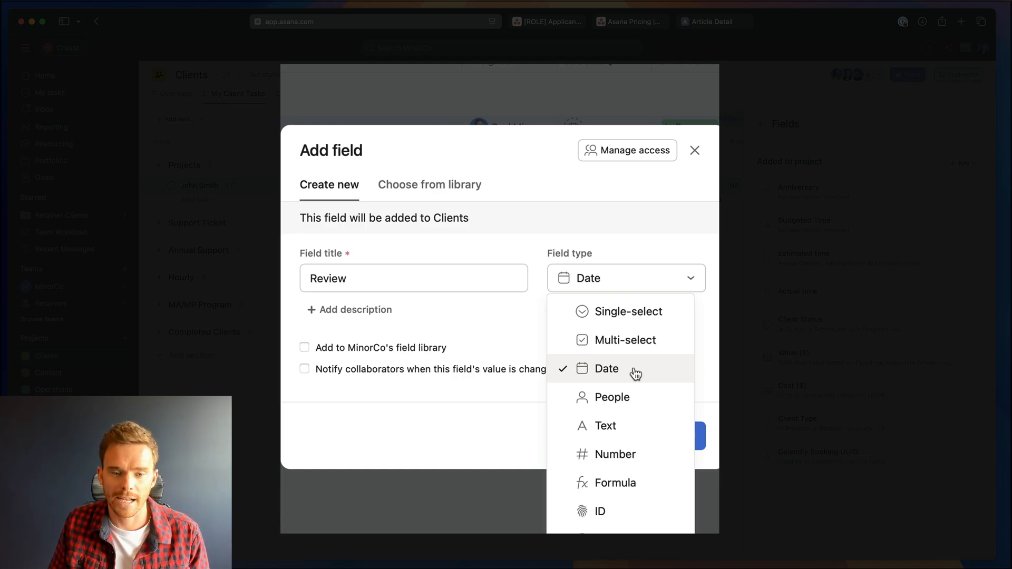
left_click(634, 401)
left_click(615, 276)
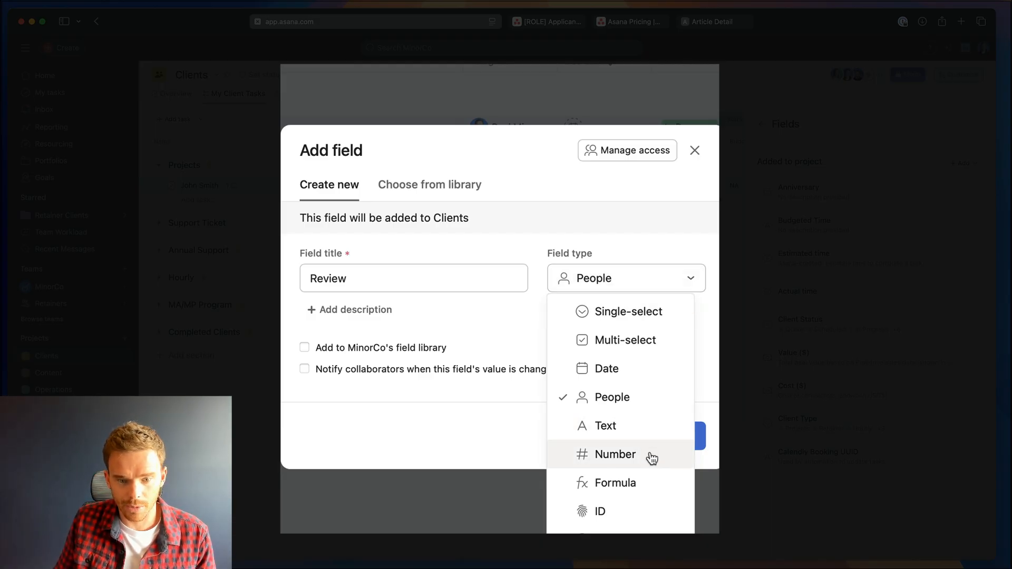
left_click(647, 482)
left_click(462, 360)
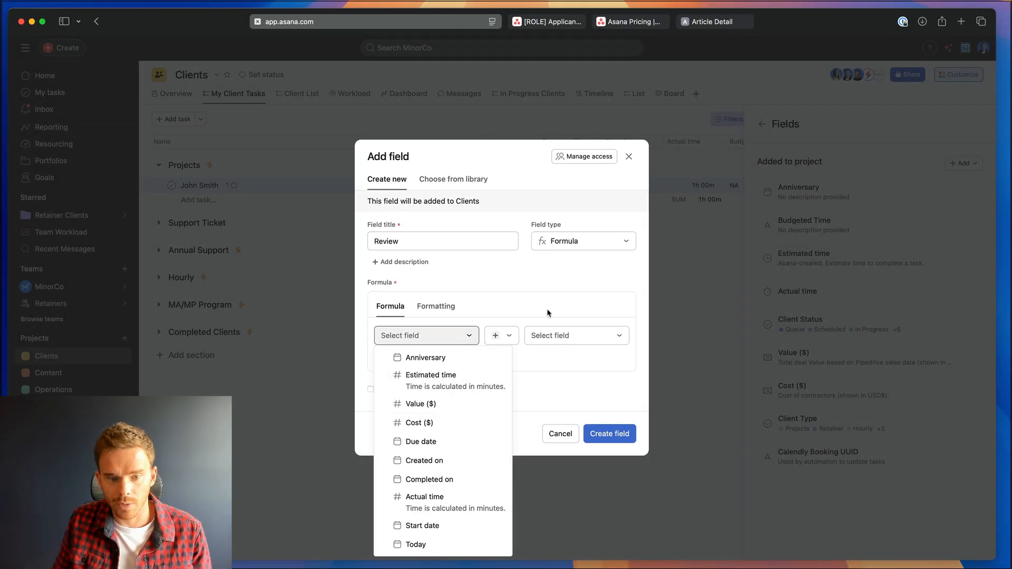
left_click(593, 248)
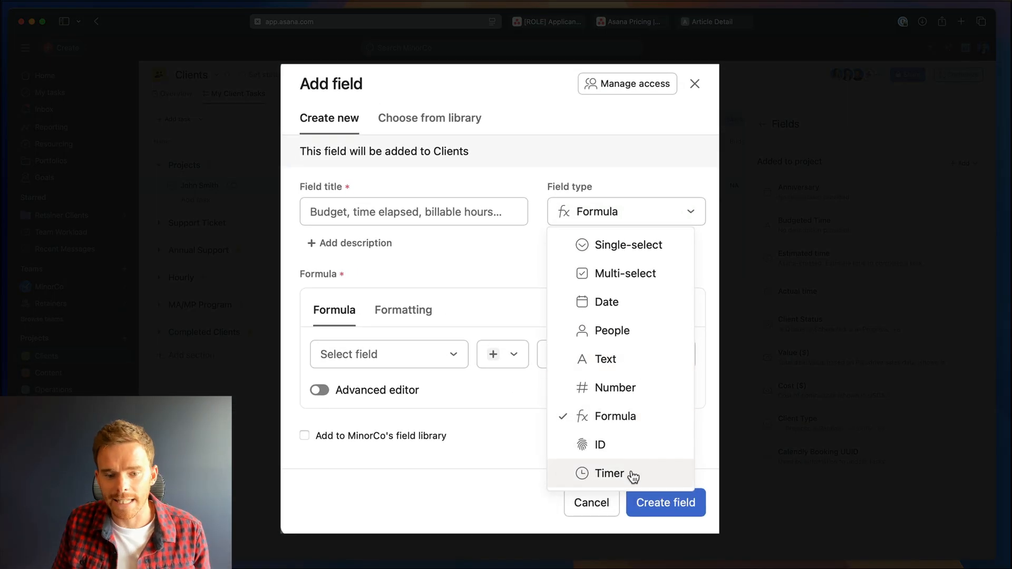
left_click(626, 254)
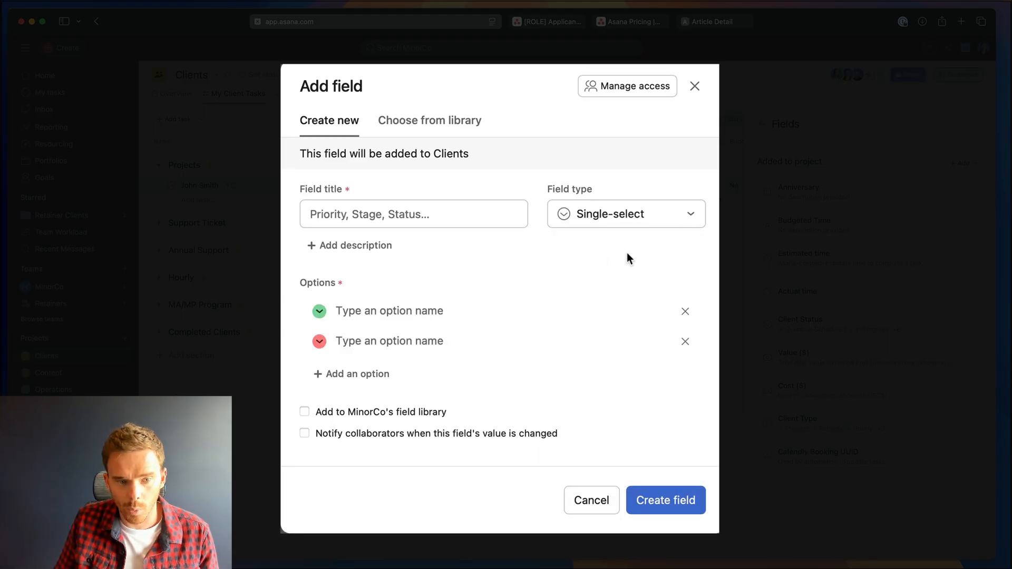
Title the single-select field "Review" and name its first option with five star emojis
left_click(349, 208)
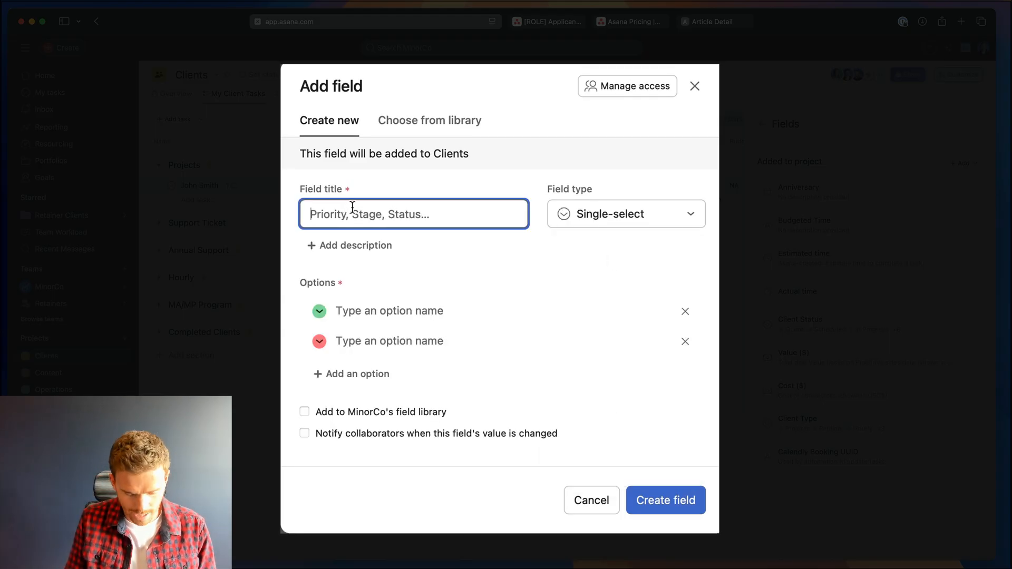
type("Review")
left_click(359, 304)
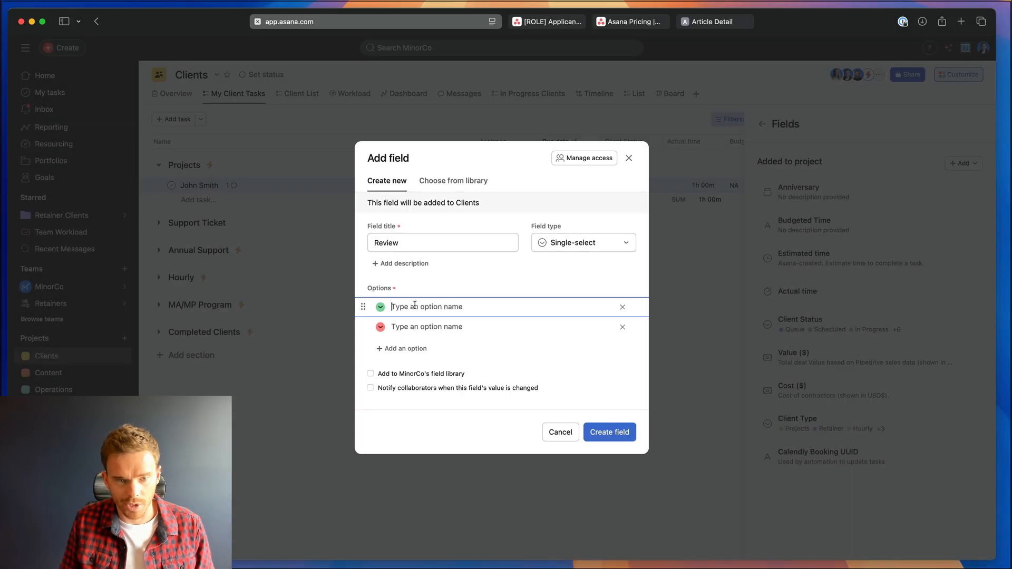
key("ctrl+super+space")
key("Right")
key("Return")
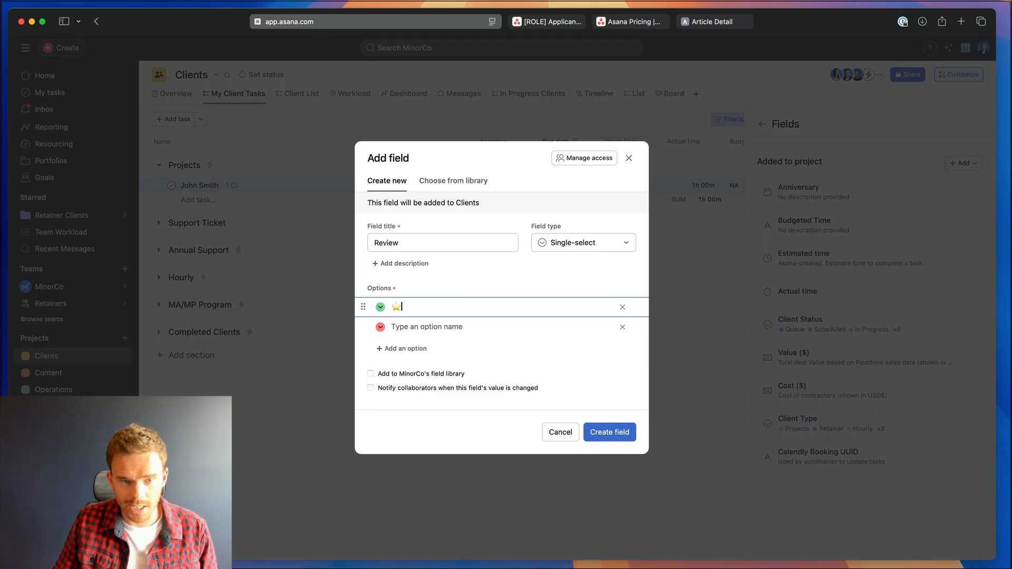
type("⭐")
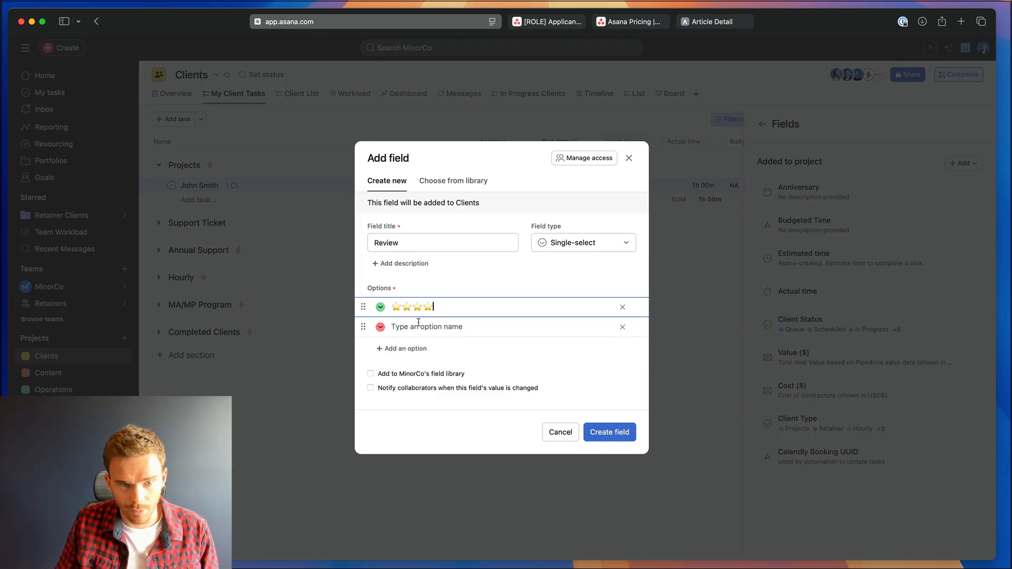
Add three more options to the Review field, named with four, three and two star emojis
left_click(419, 326)
key("super+v")
key("super+v")
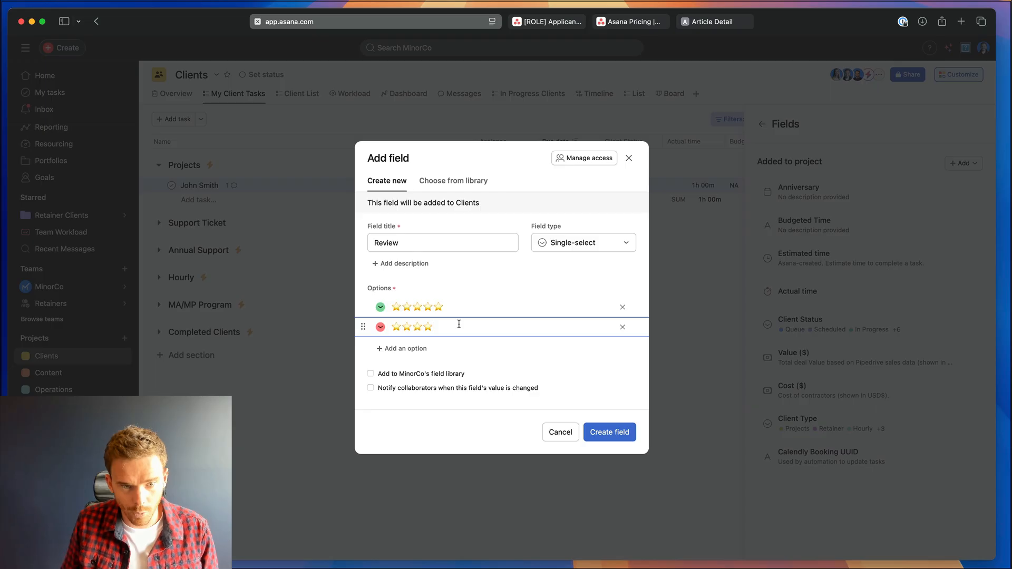
key("Return")
key("super+v")
key("super+v")
key("super+v")
key("Return")
type("⭐")
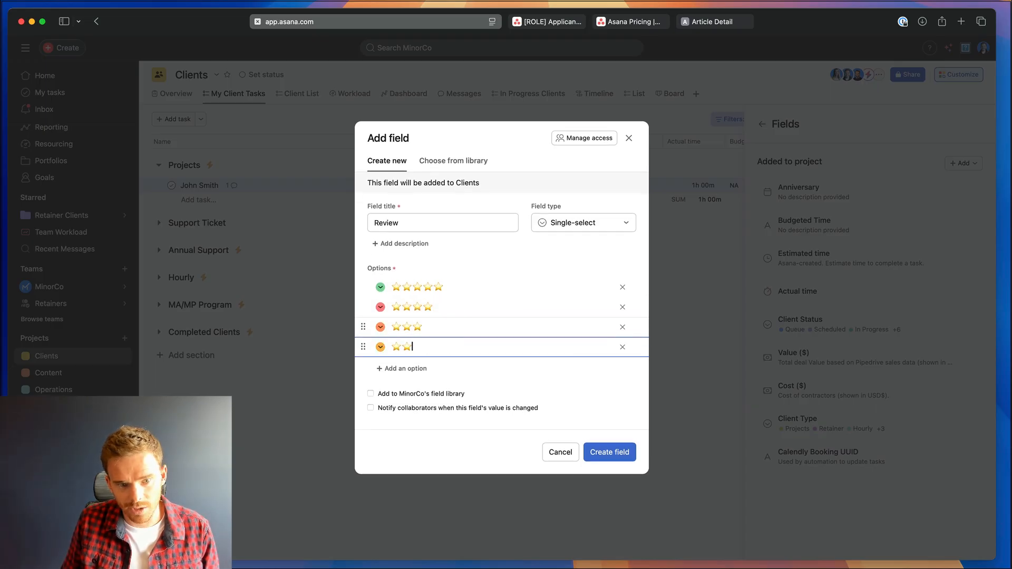
Add a fifth option named with one star emoji to the Review field and check the first option's color choices
key("Return")
type("⭐")
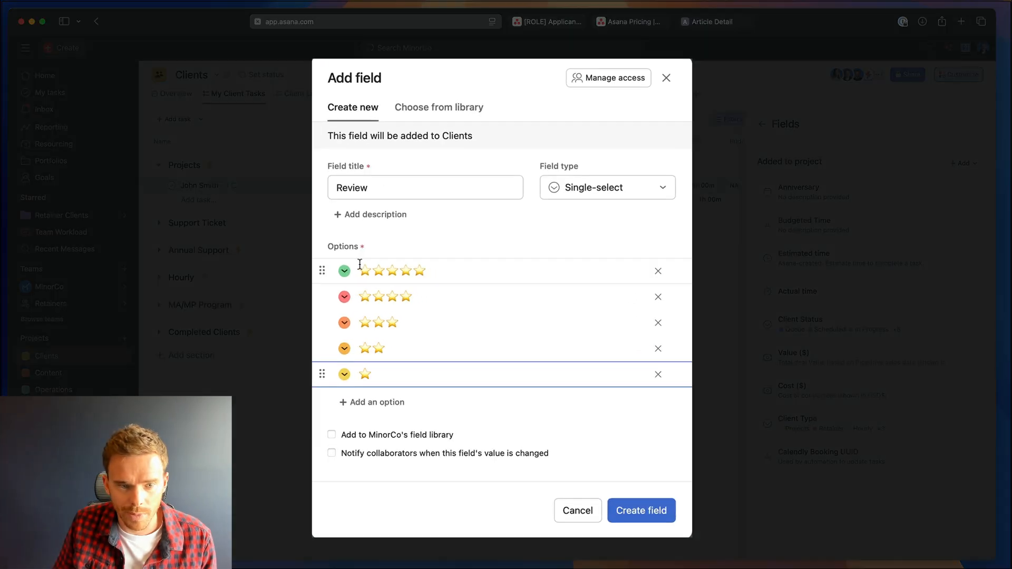
left_click(380, 277)
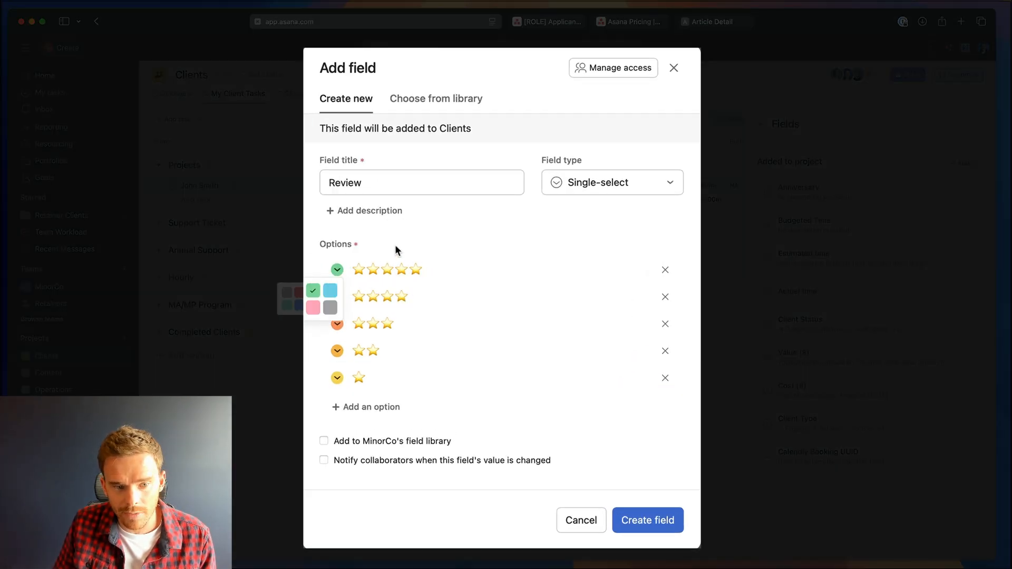
double_click(425, 243)
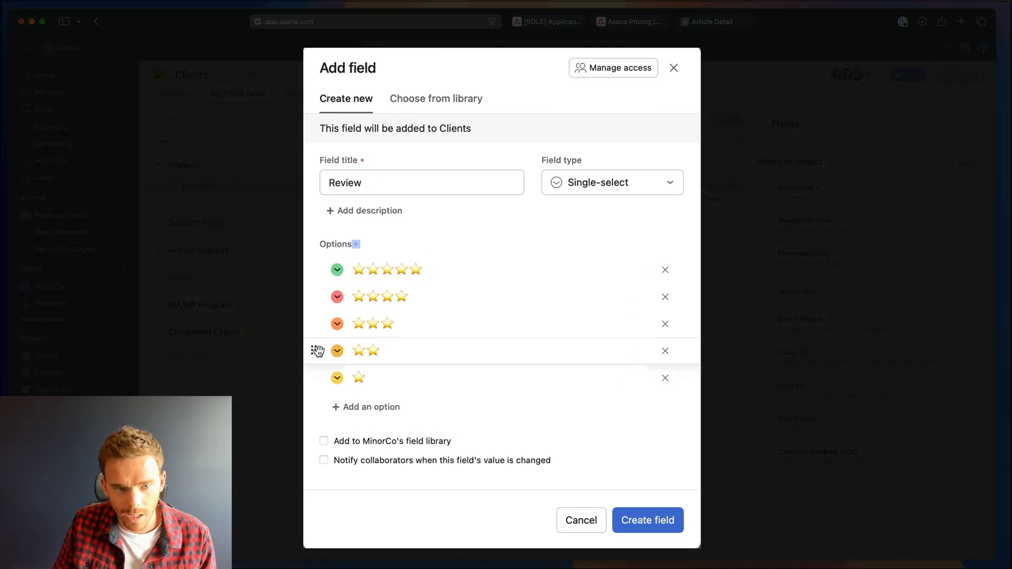
mouse_move(314, 323)
left_mouse_down()
mouse_move(318, 361)
mouse_move(320, 332)
left_mouse_up()
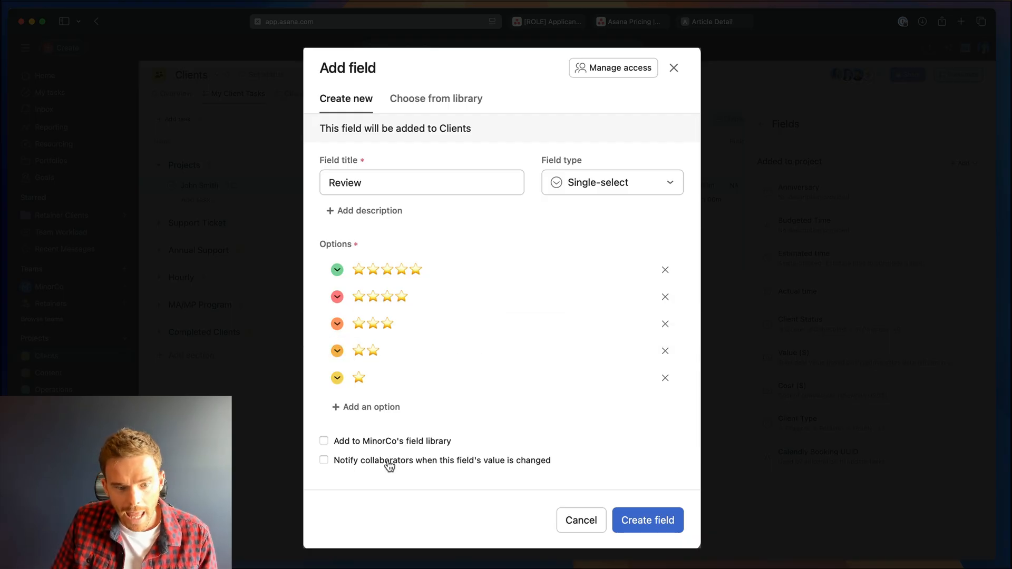
Browse the existing fields in MinorCo's field library and return to the new Review field
left_click(416, 445)
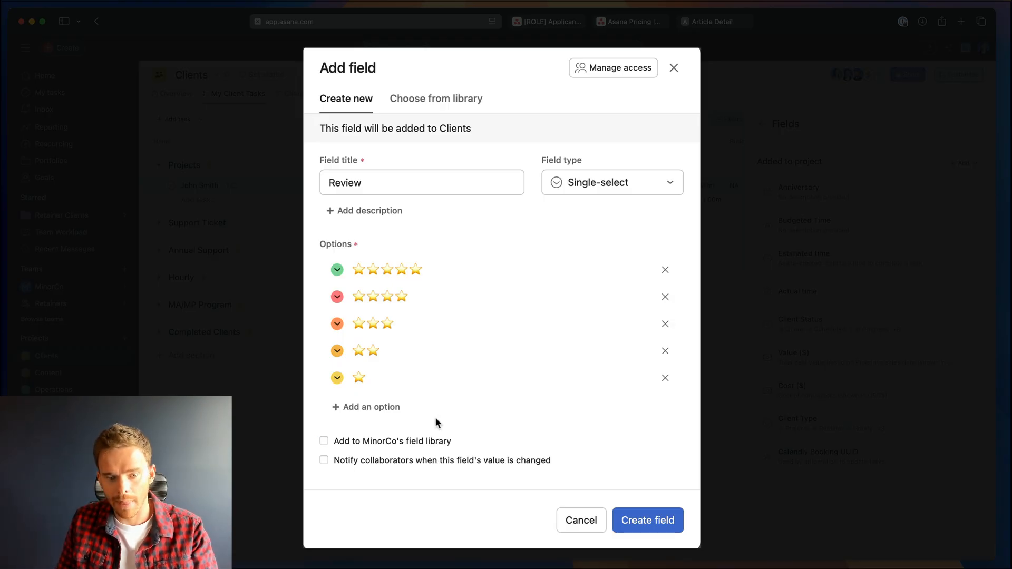
left_click(437, 101)
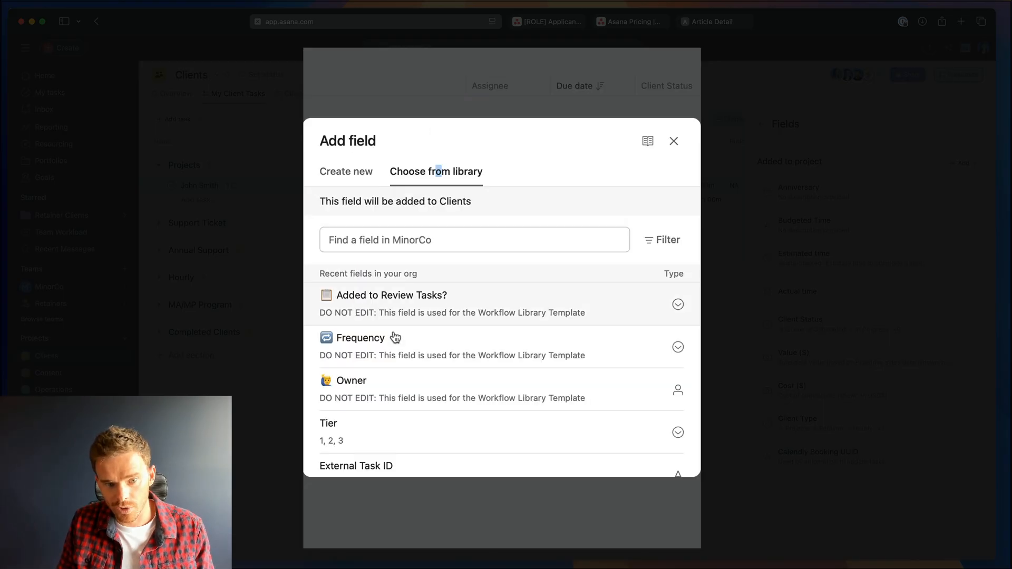
scroll(445, 374, "down", 1)
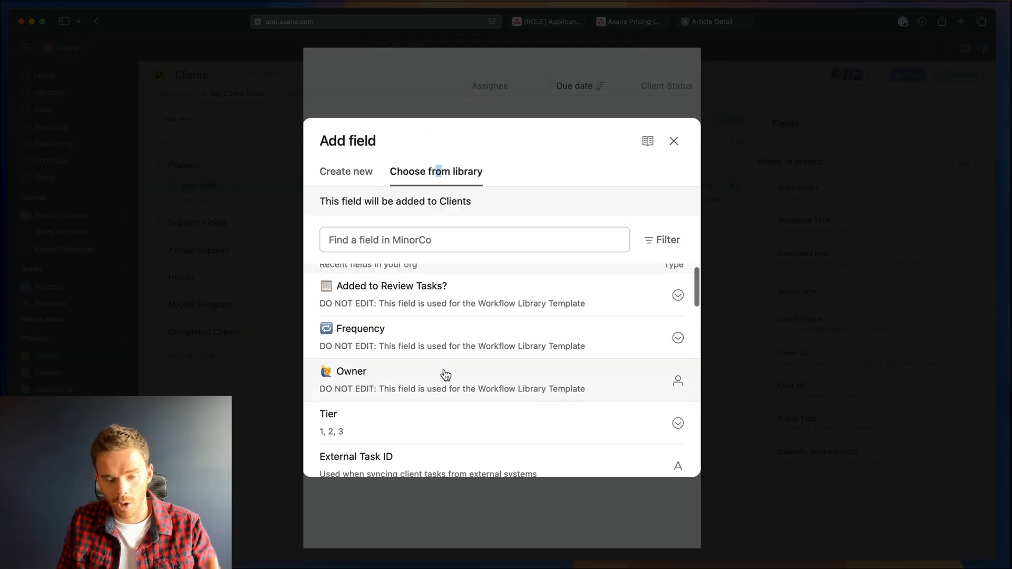
scroll(445, 375, "down", 3)
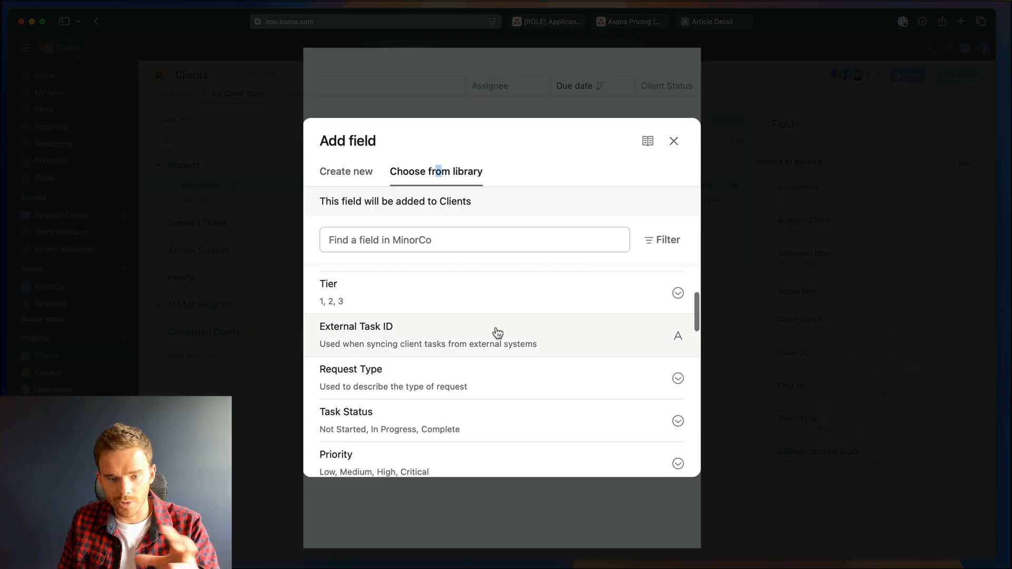
scroll(467, 379, "up", 3)
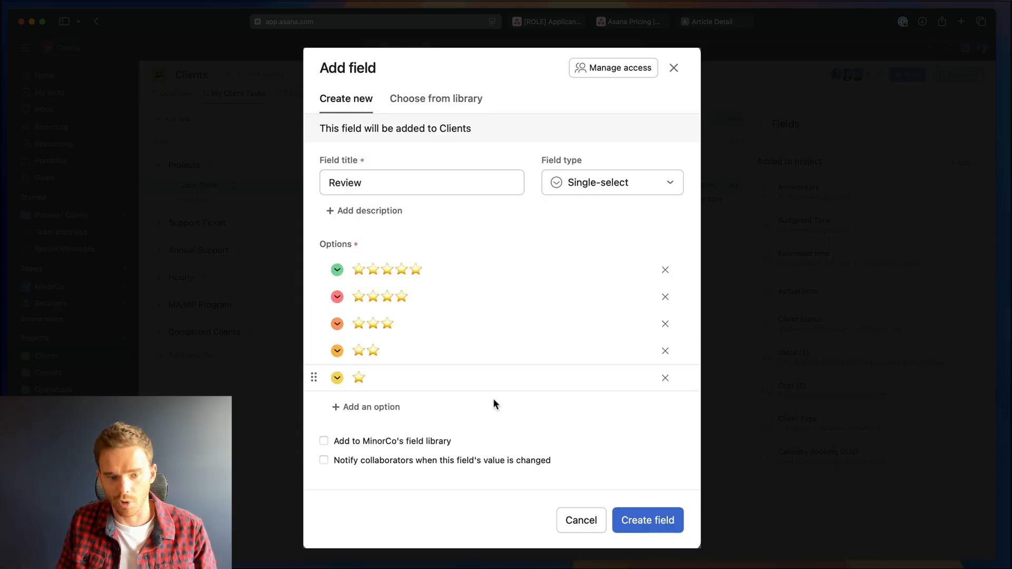
Set the Review field to be added to MinorCo's field library and to notify collaborators when its value changes
left_click(388, 442)
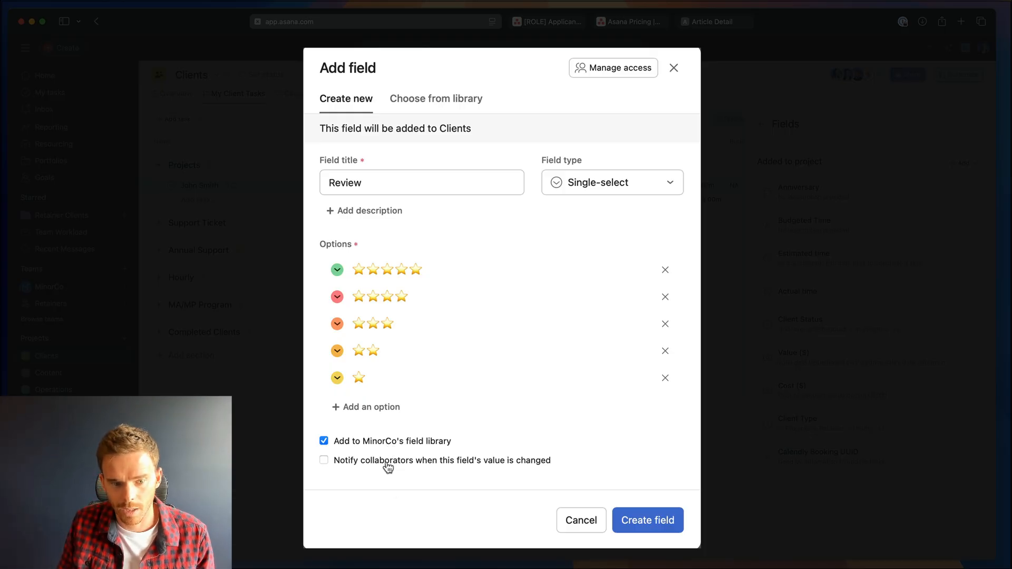
left_click(387, 463)
left_click(407, 476)
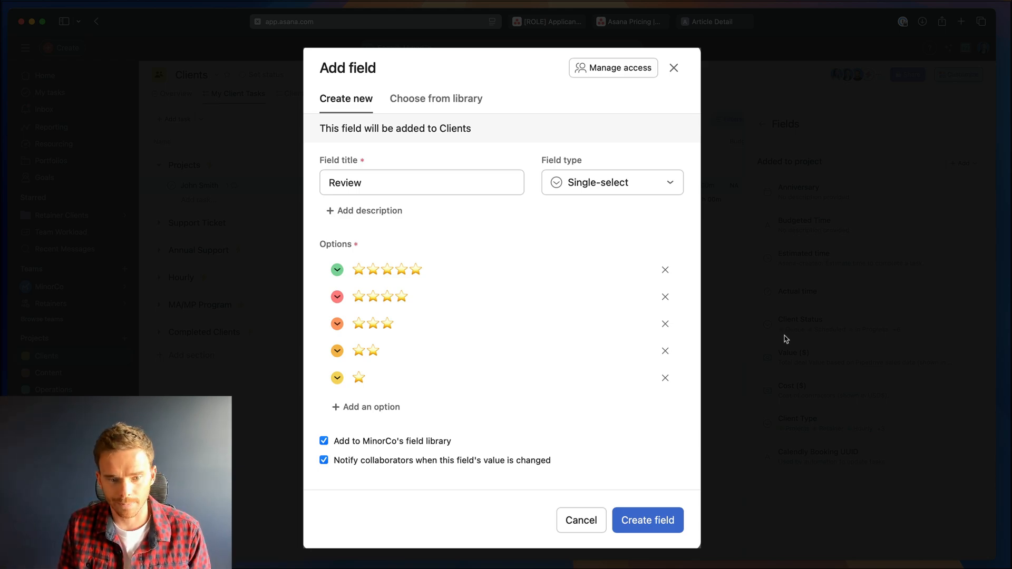
Try setting the Review field's access to Private field, and set it back to MinorCo
left_click(627, 71)
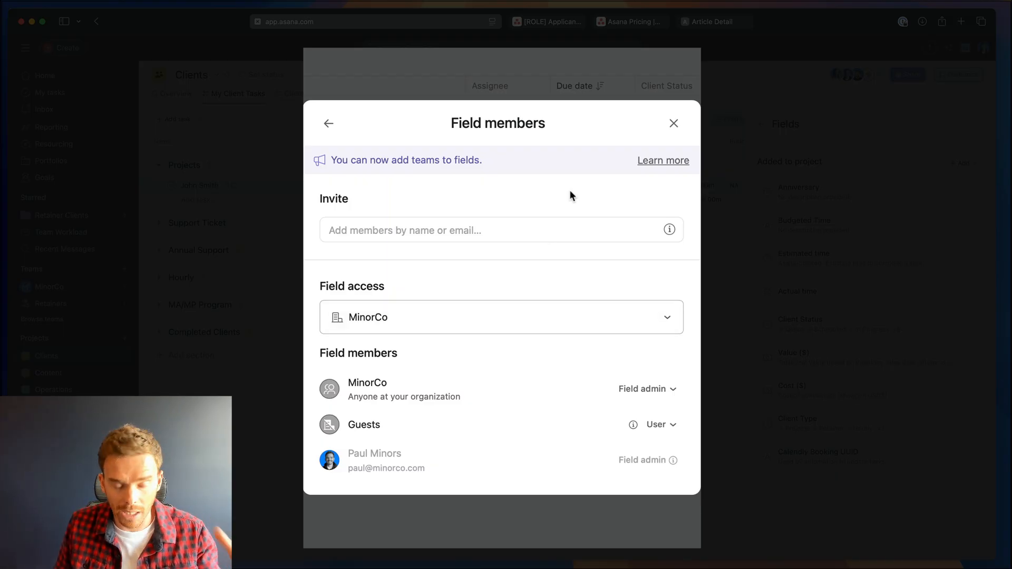
left_click(603, 323)
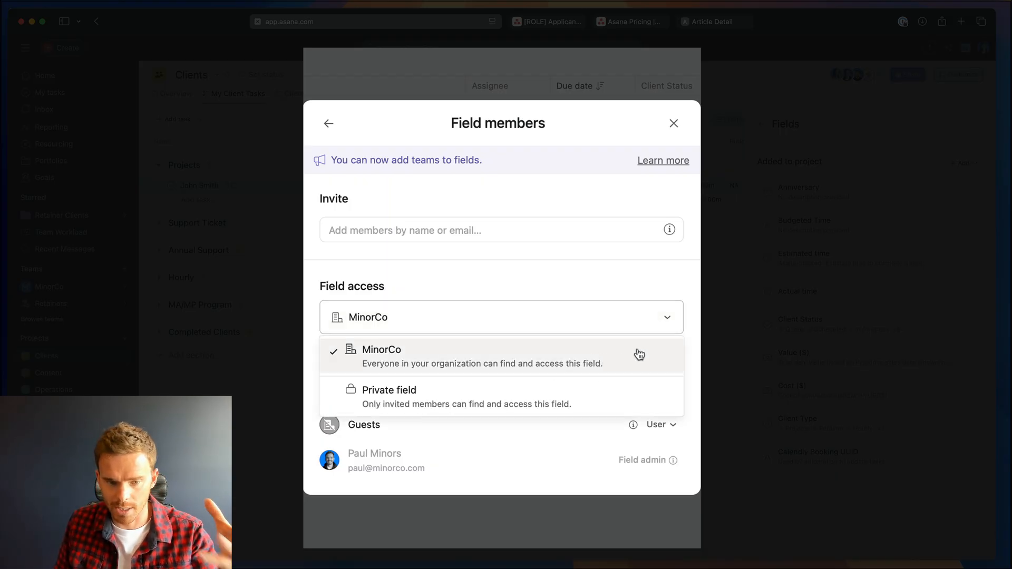
left_click(595, 397)
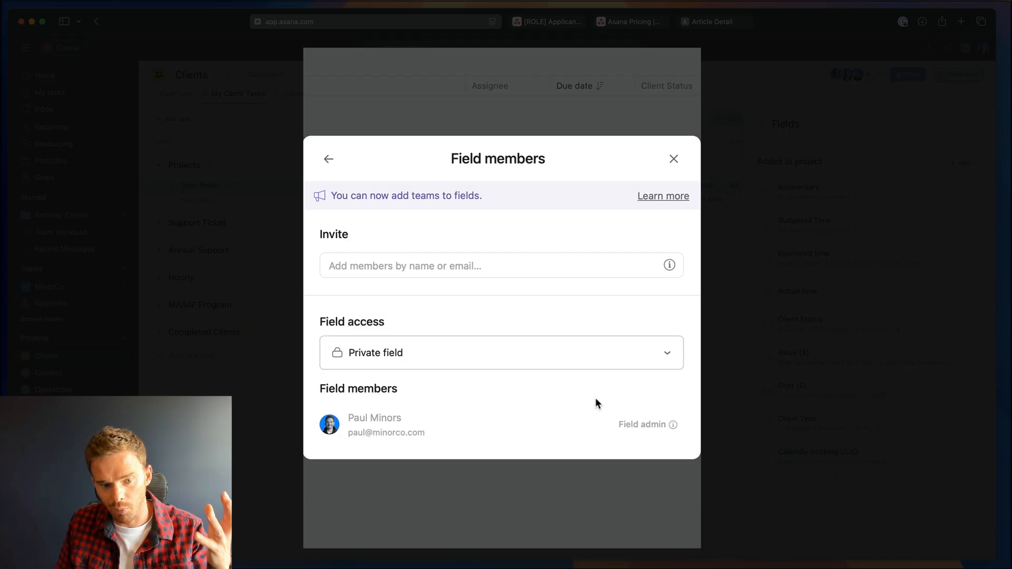
left_click(619, 366)
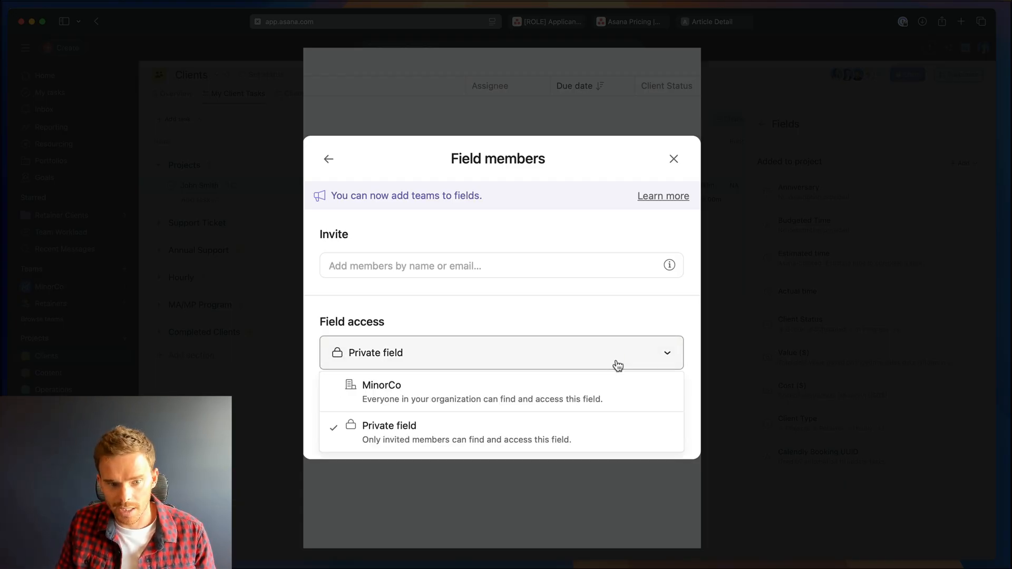
left_click(559, 402)
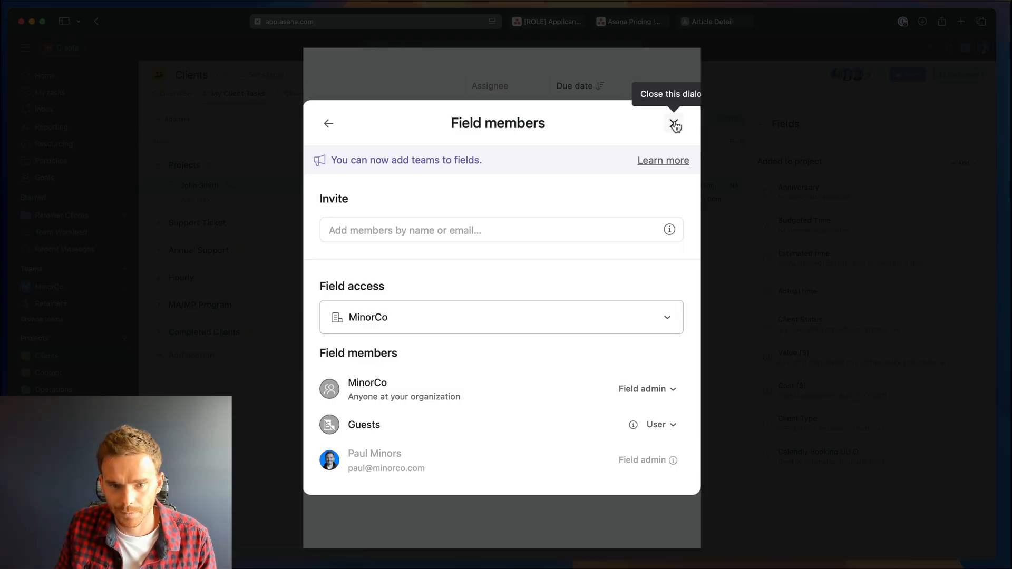
left_click(329, 123)
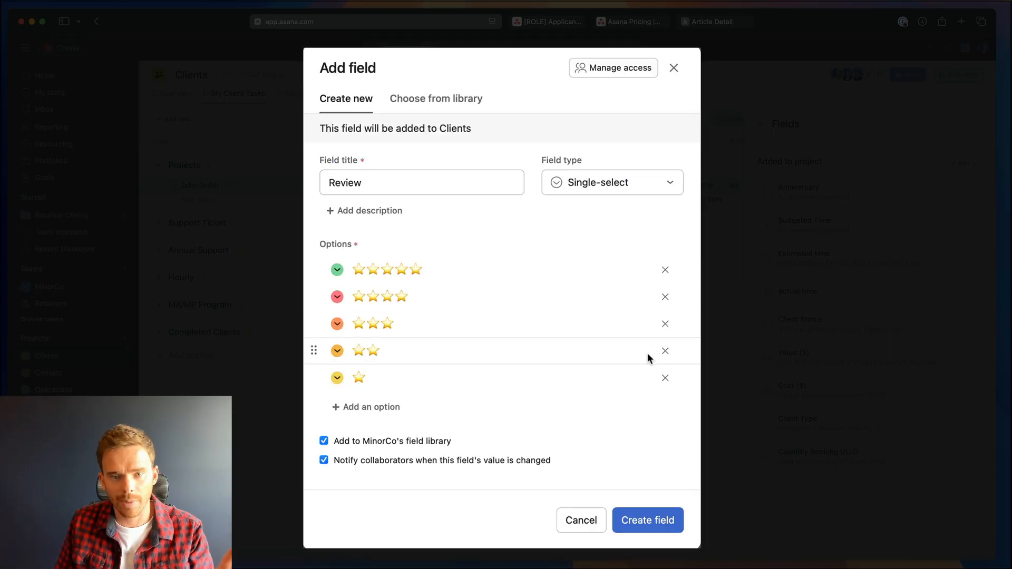
Create the Review field and set it to five stars on the client task in the Projects section
left_click(660, 524)
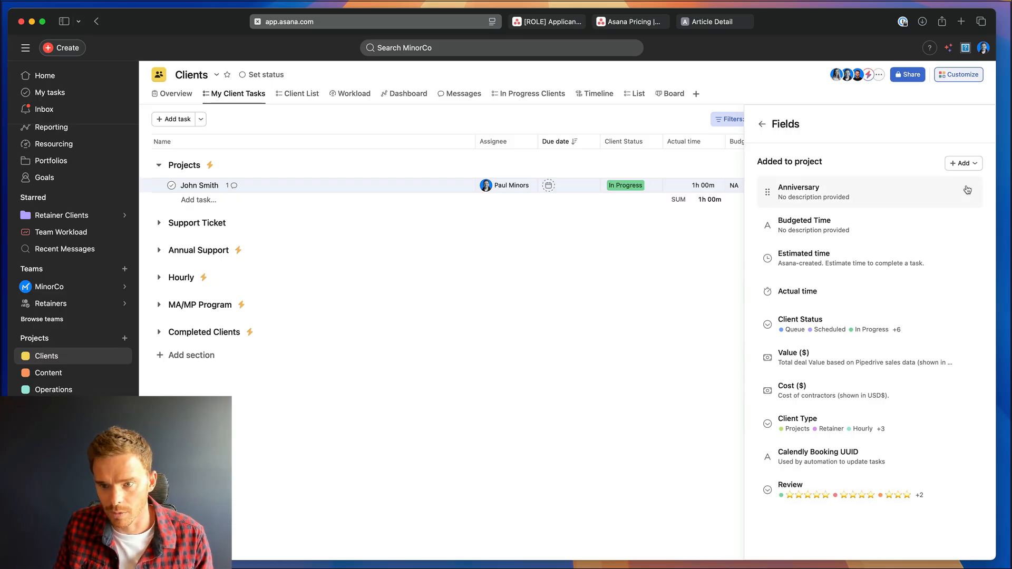
left_click(369, 187)
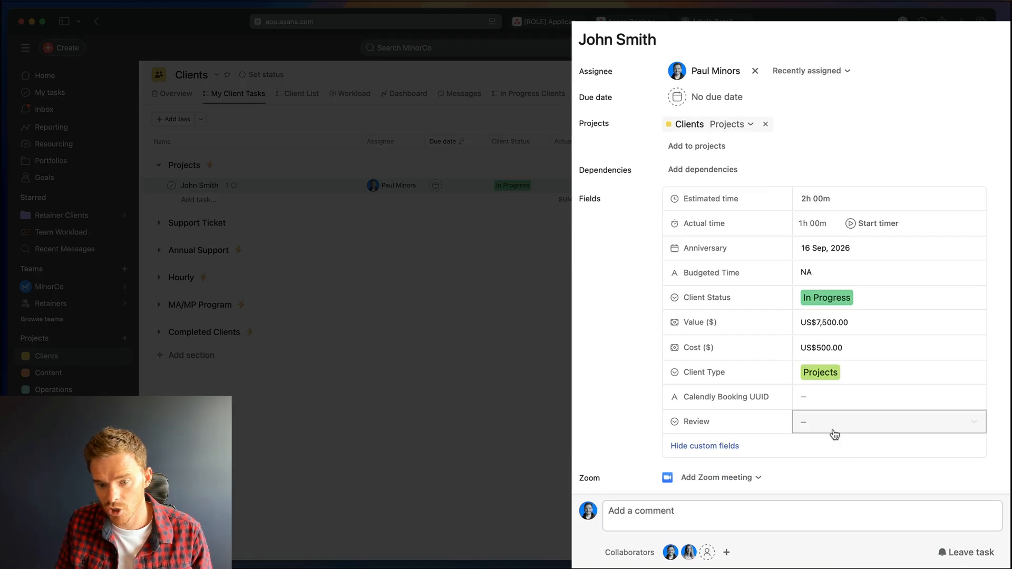
left_click(843, 443)
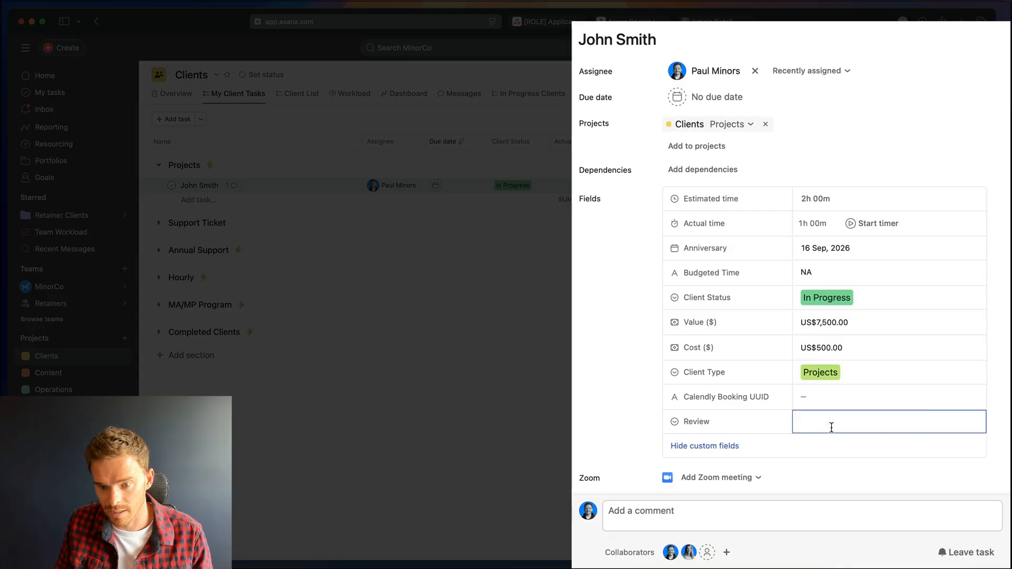
left_click(851, 255)
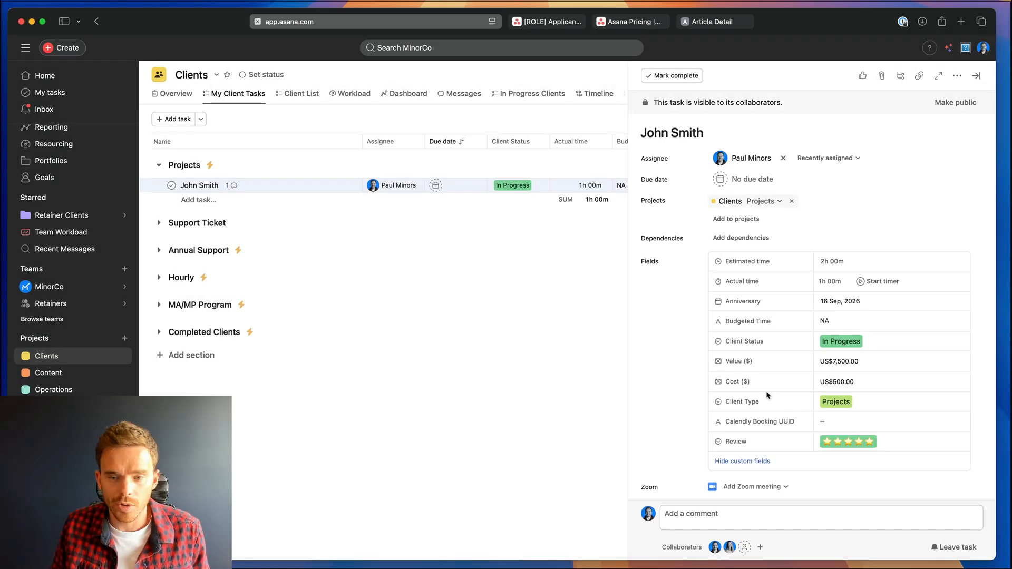
Close the task details and look through the Review and Client Status options for the client task in the list
left_click(976, 76)
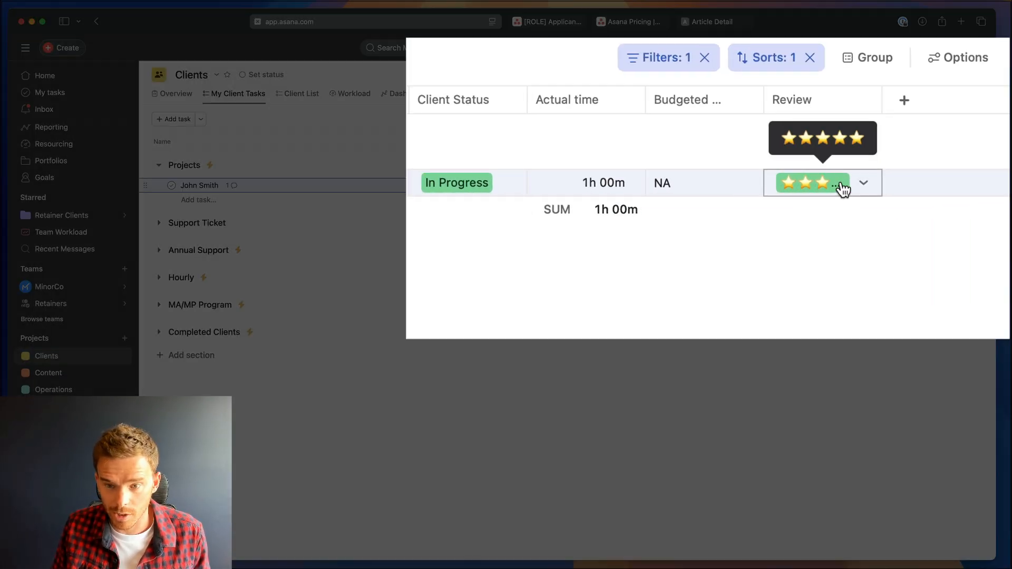
left_click(830, 185)
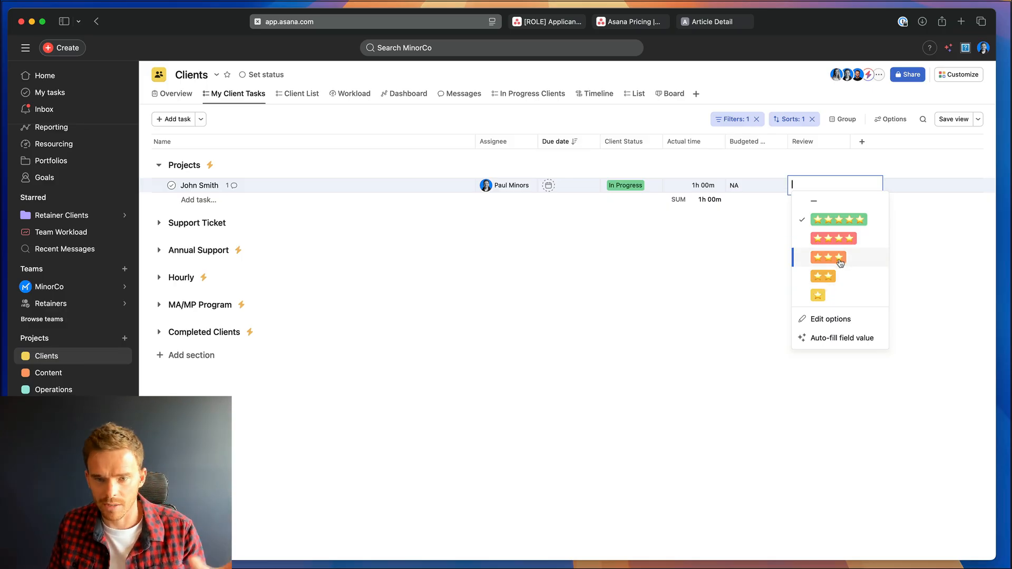
left_click(748, 352)
left_click(640, 185)
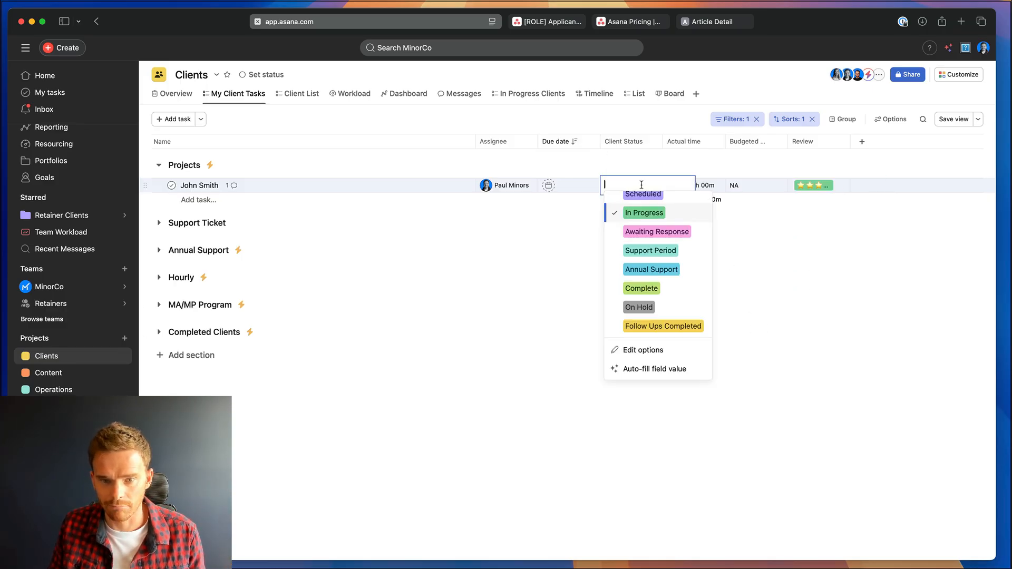
left_click(806, 313)
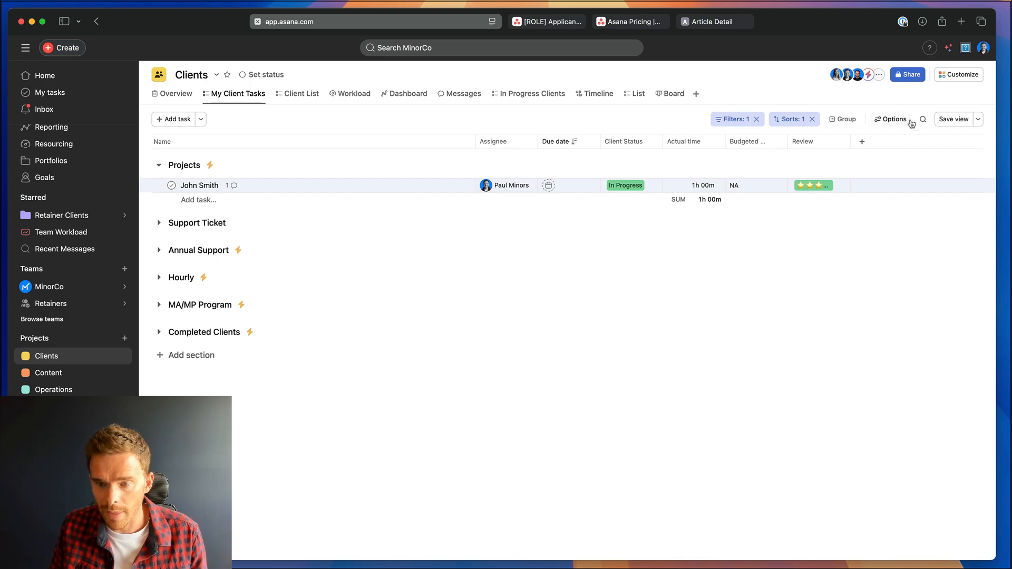
Hide the Review column in the My Client Tasks view and check the Review value in the client task's details
left_click(894, 119)
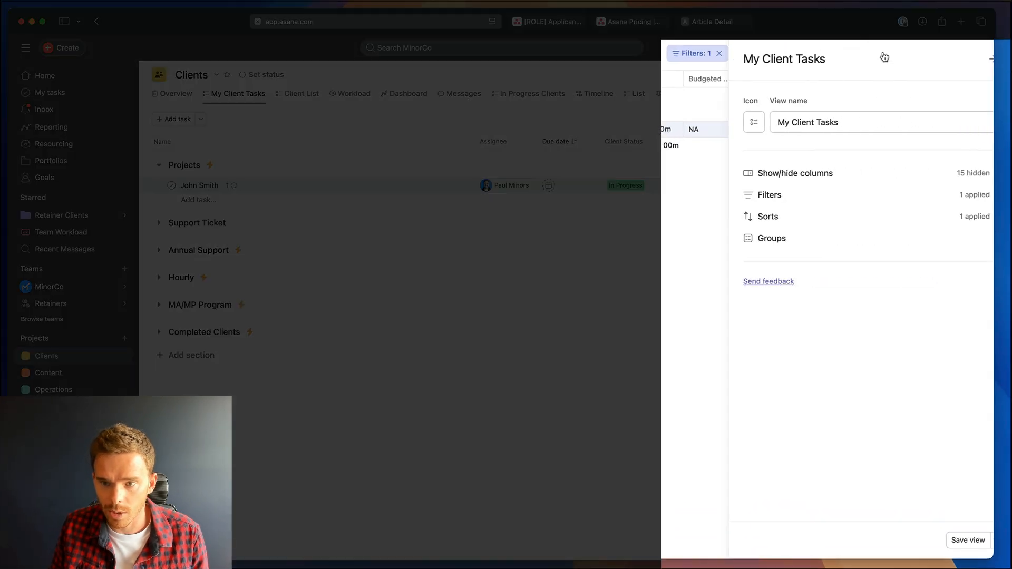
left_click(818, 176)
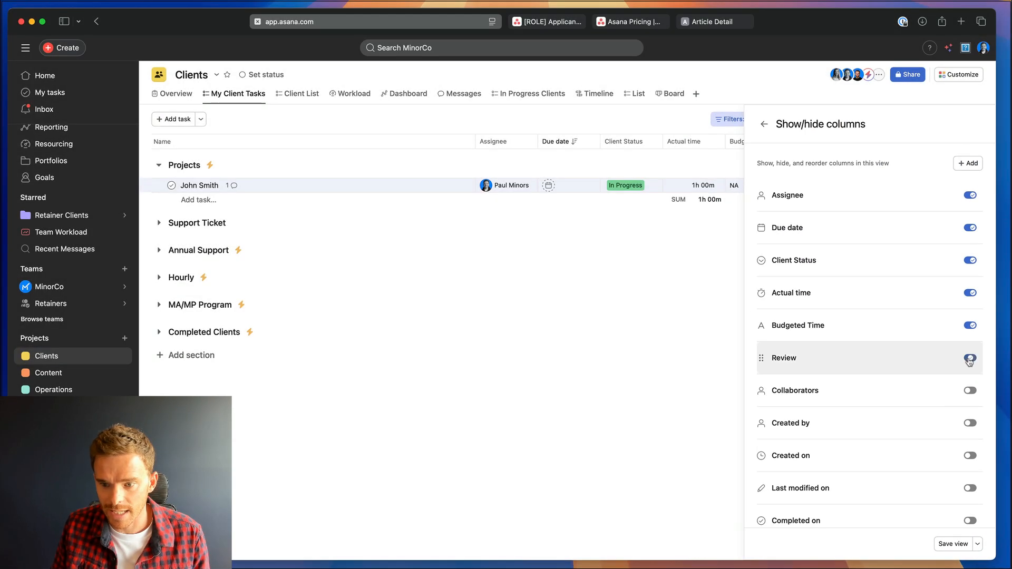
left_click(964, 326)
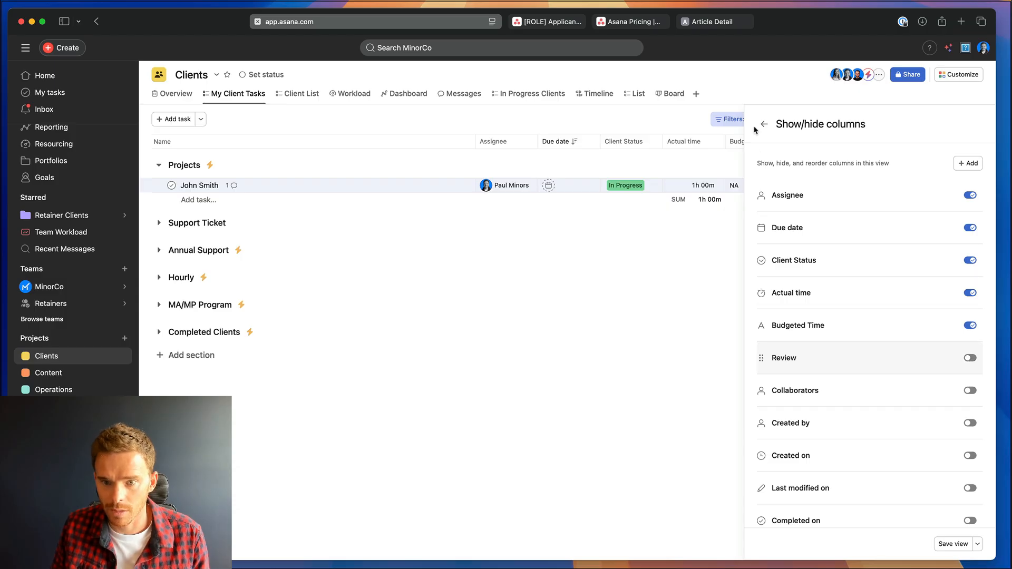
left_click(728, 59)
left_click(687, 243)
left_click(372, 186)
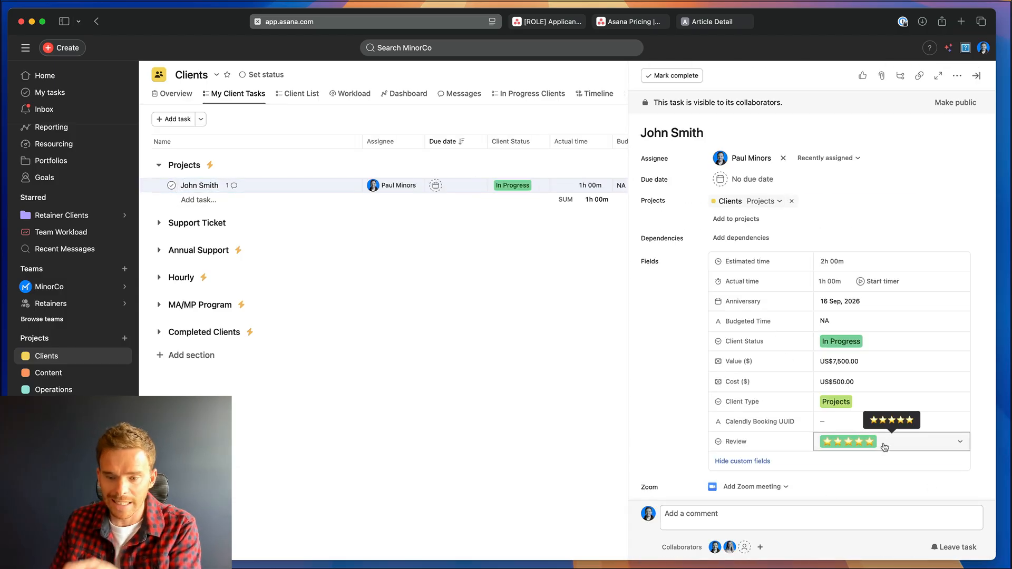
left_click(976, 76)
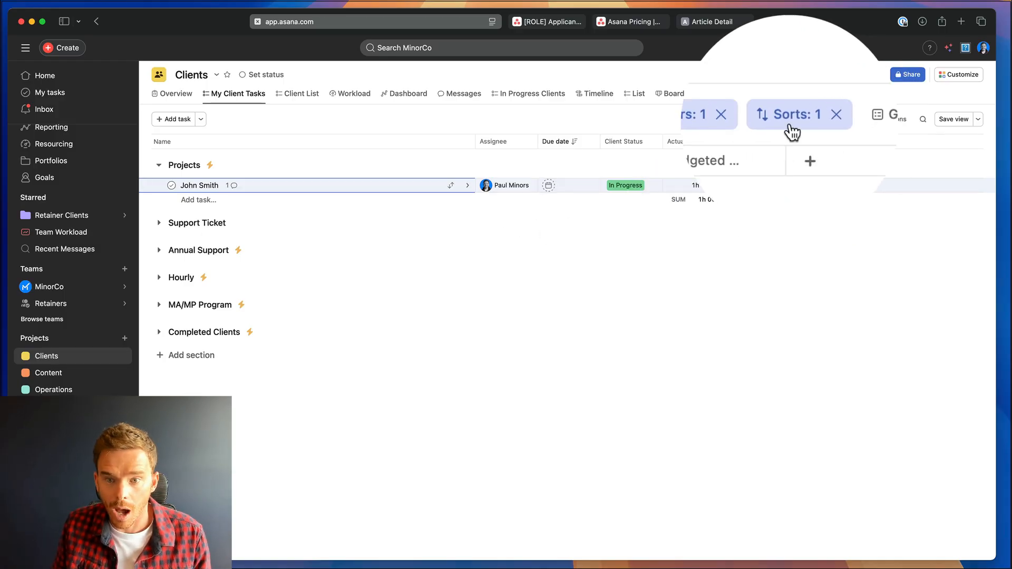
Try filtering the My Client Tasks view by Review is five stars, and remove that filter
left_click(734, 119)
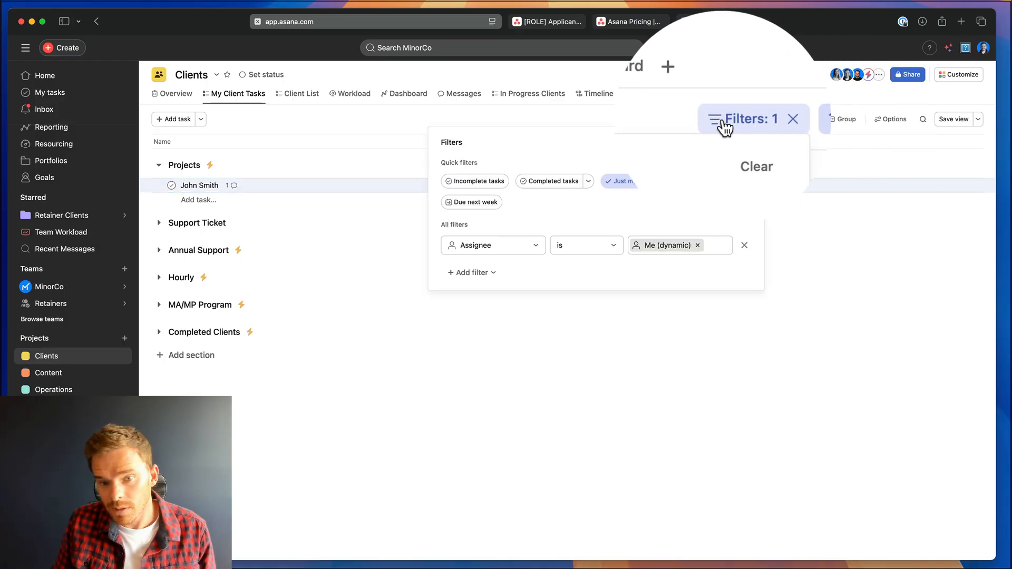
left_click(493, 274)
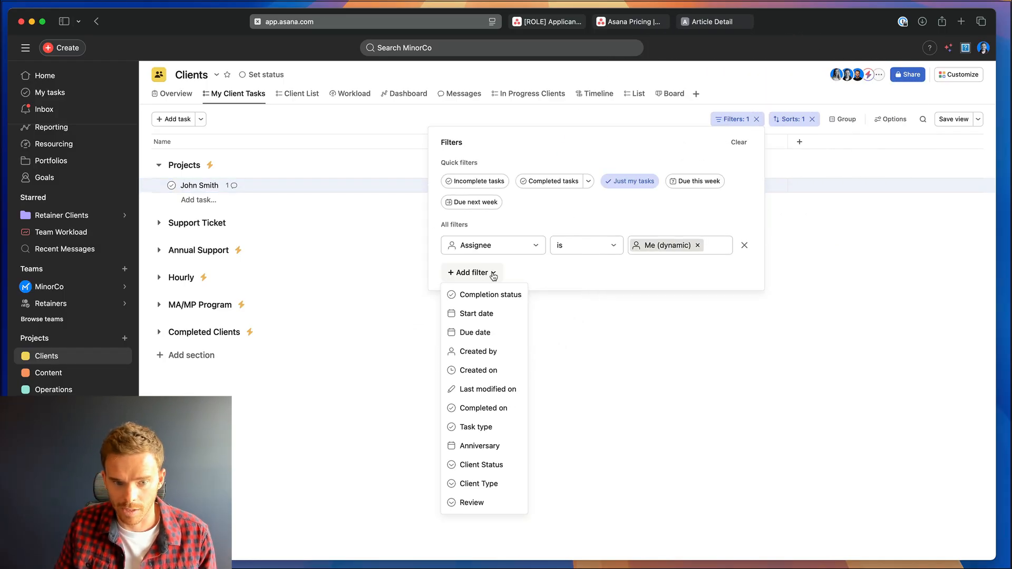
left_click(471, 503)
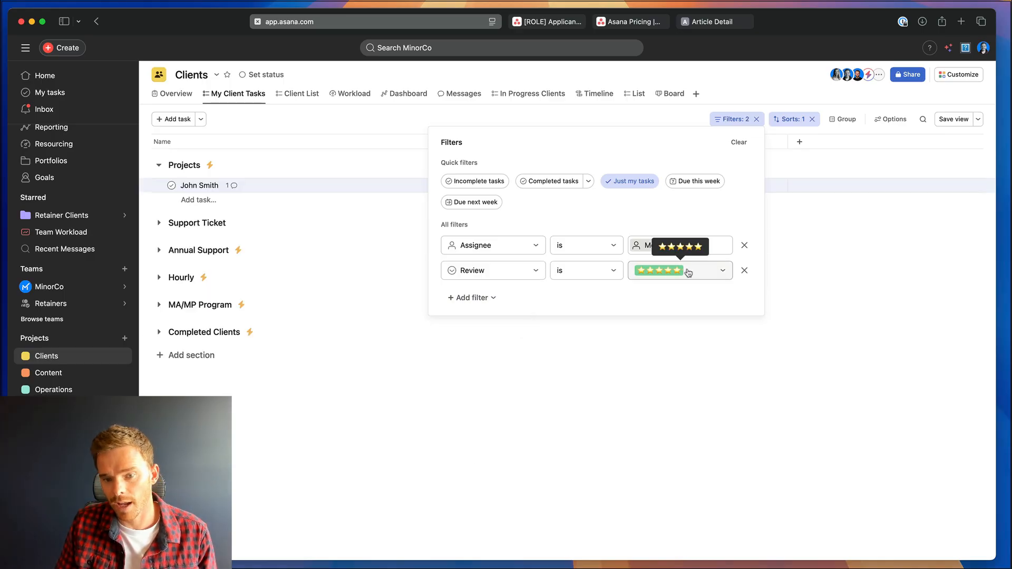
left_click(744, 271)
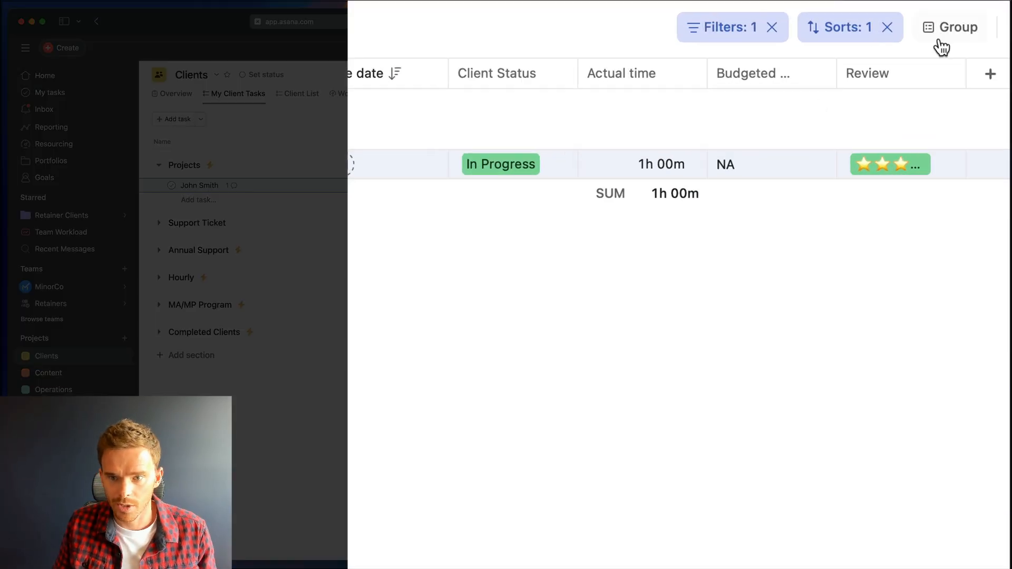
Group the tasks in the My Client Tasks view by the Review field instead of by sections
left_click(960, 32)
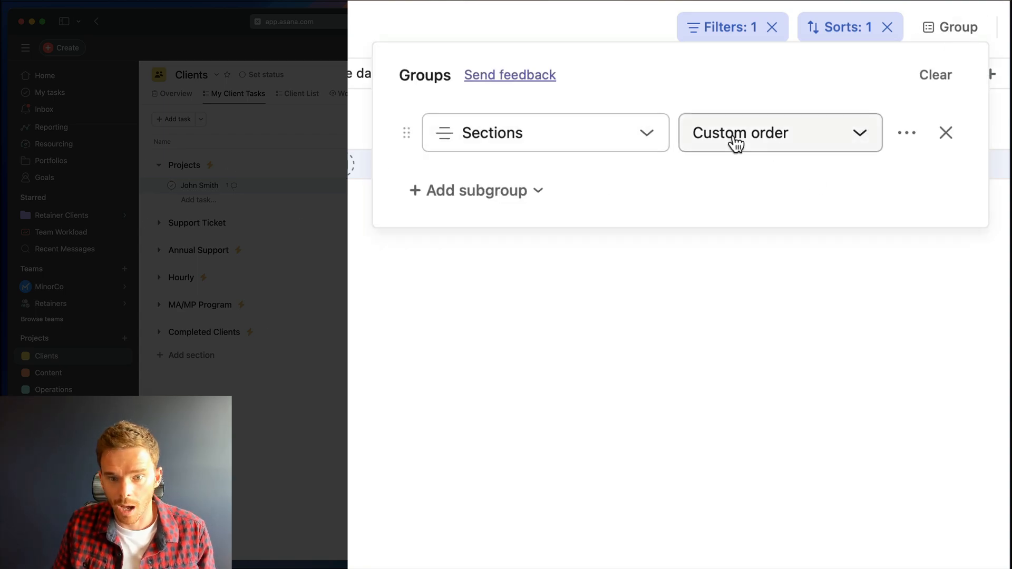
left_click(622, 143)
scroll(554, 379, "down", 5)
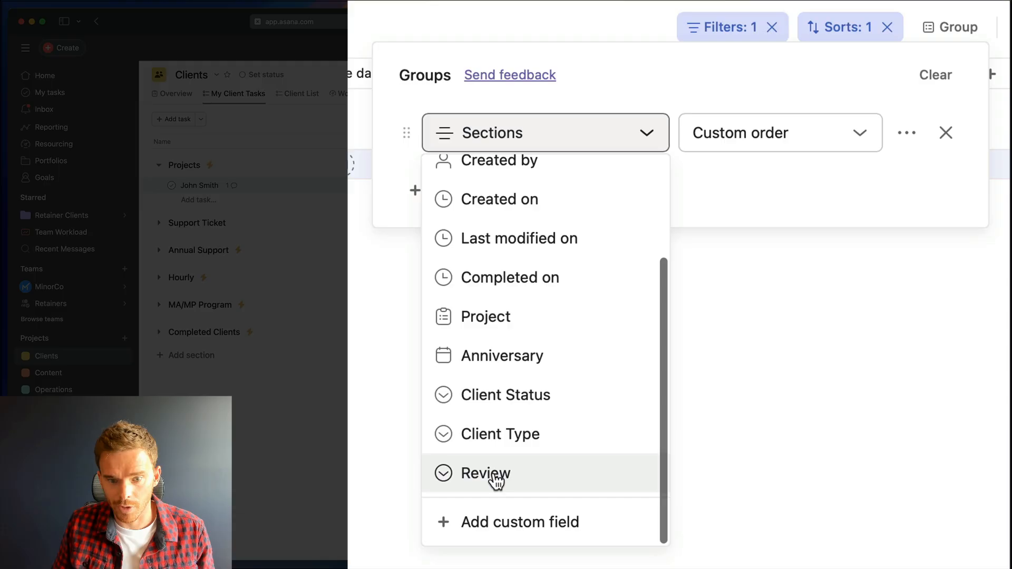
left_click(495, 477)
left_click(380, 167)
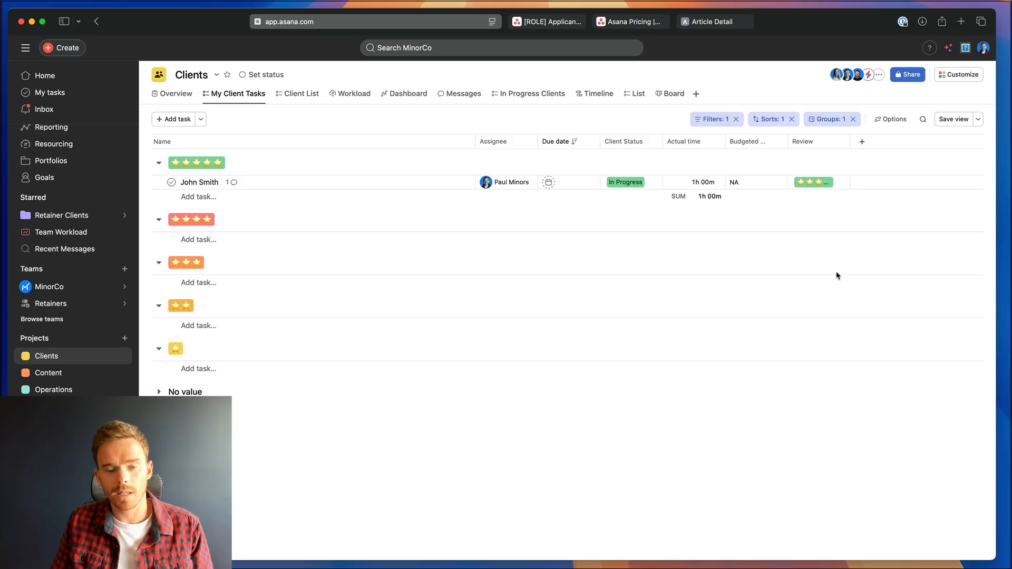
Start a custom rule for the Clients project that is triggered when the Review field is changed
left_click(958, 76)
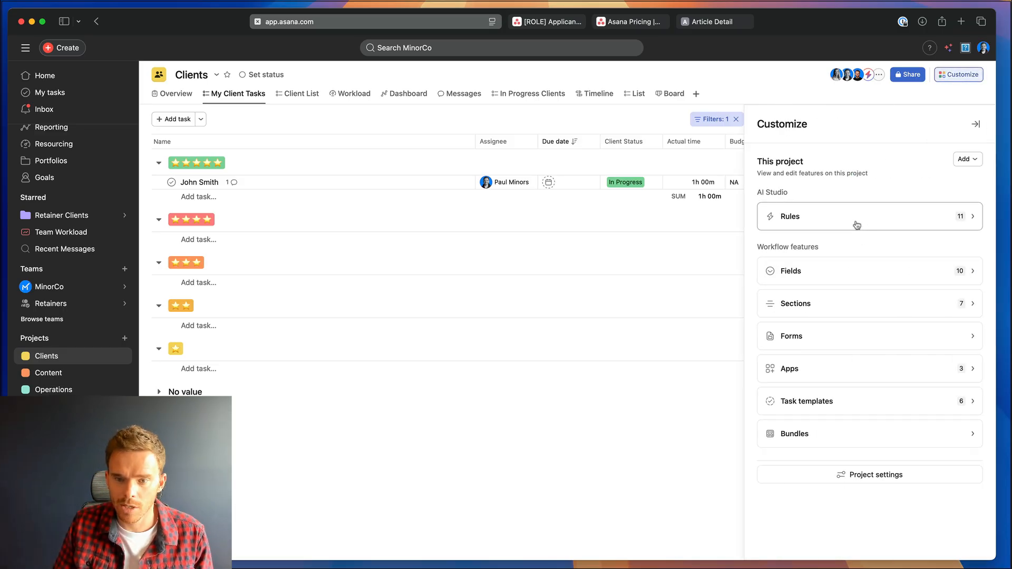
left_click(846, 223)
left_click(956, 165)
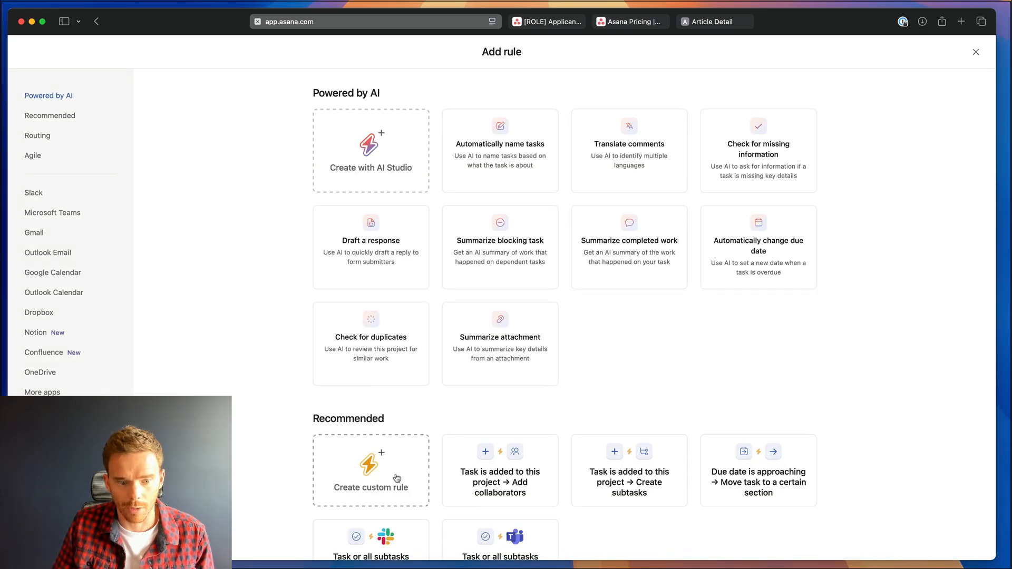
left_click(397, 478)
scroll(843, 316, "down", 10)
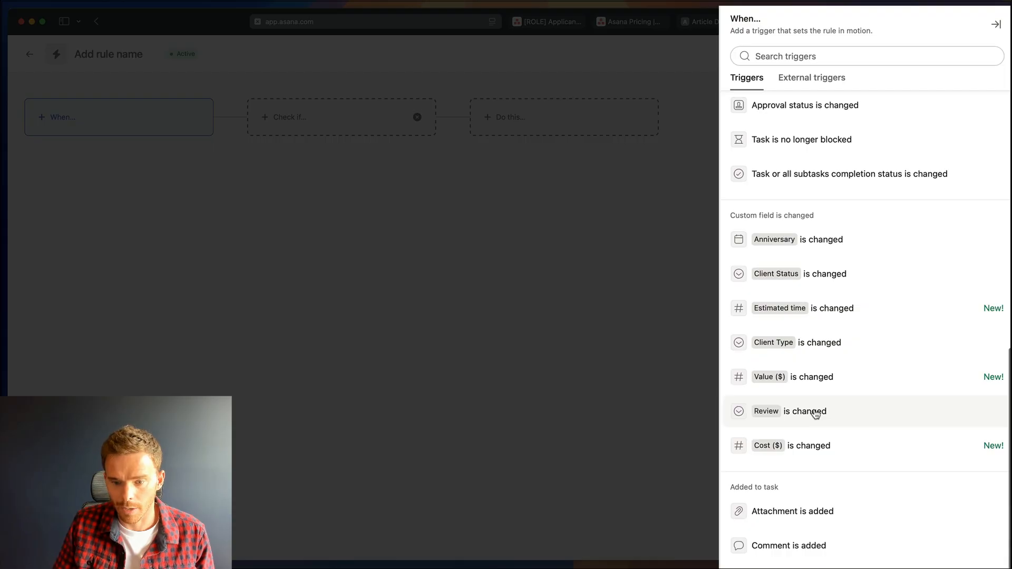
left_click(816, 415)
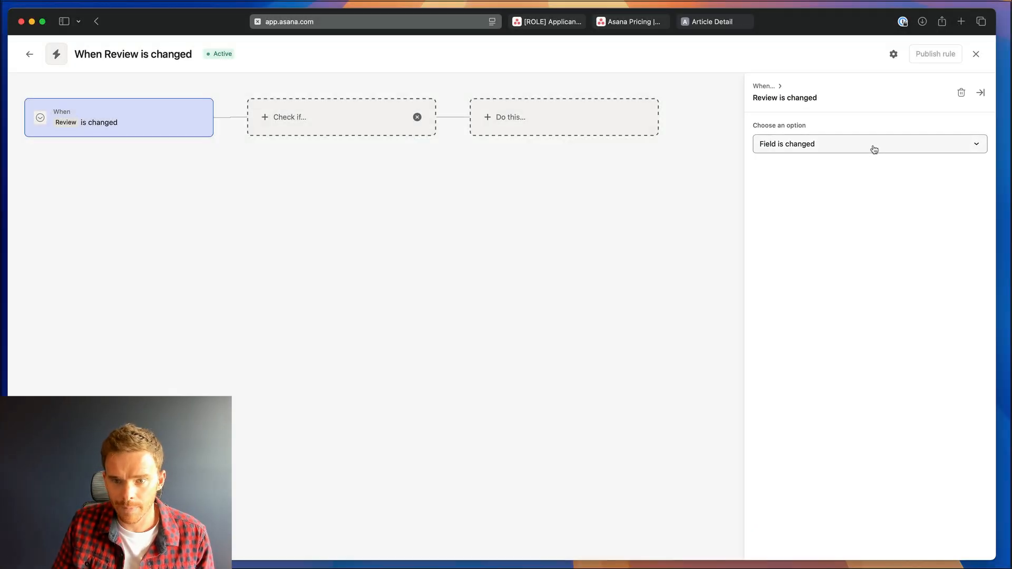
left_click(873, 149)
Add a condition to the rule that checks whether Review is set to one star
left_click(355, 118)
left_click(364, 119)
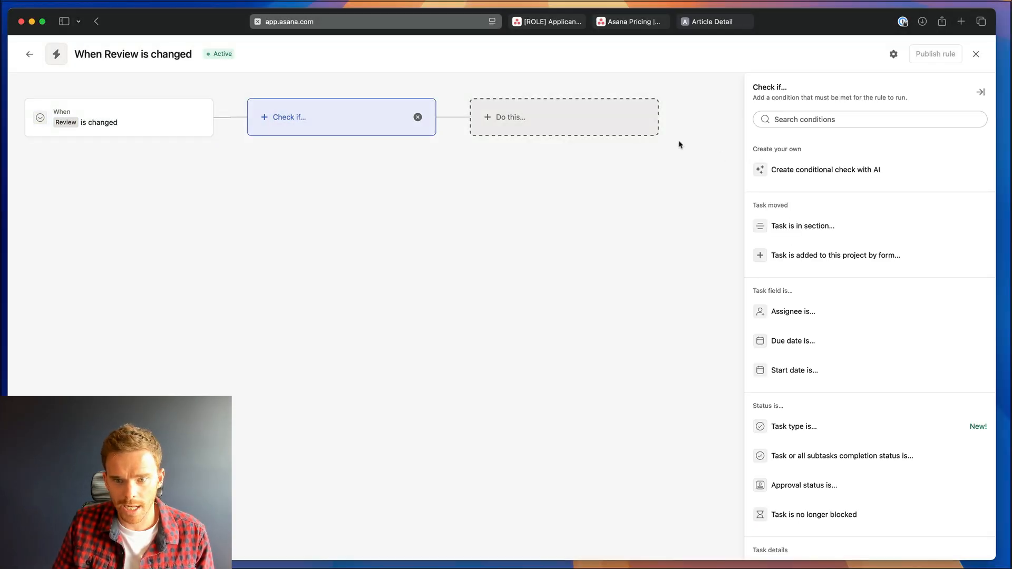
scroll(812, 342, "down", 6)
left_click(816, 442)
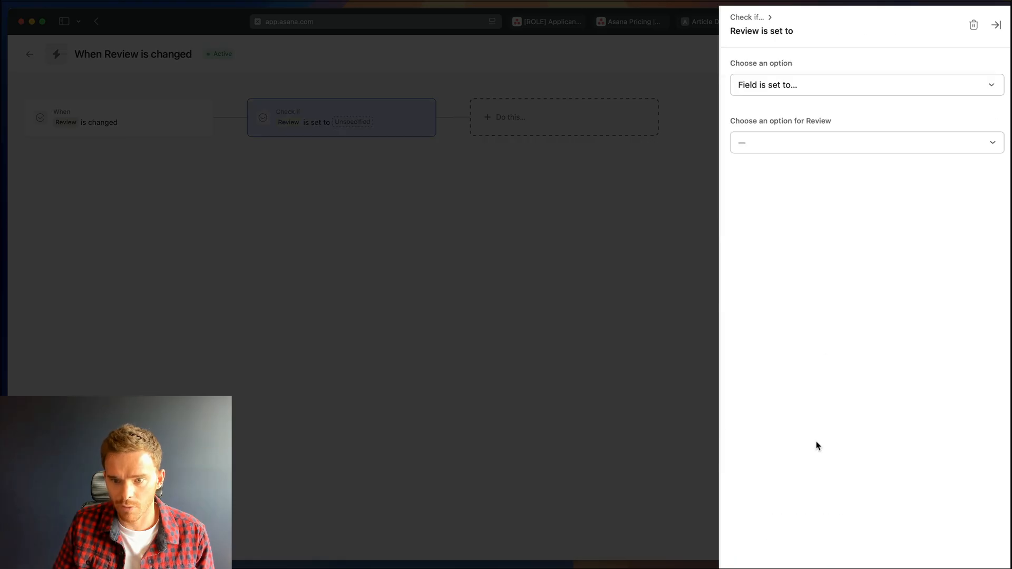
left_click(805, 144)
left_click(802, 256)
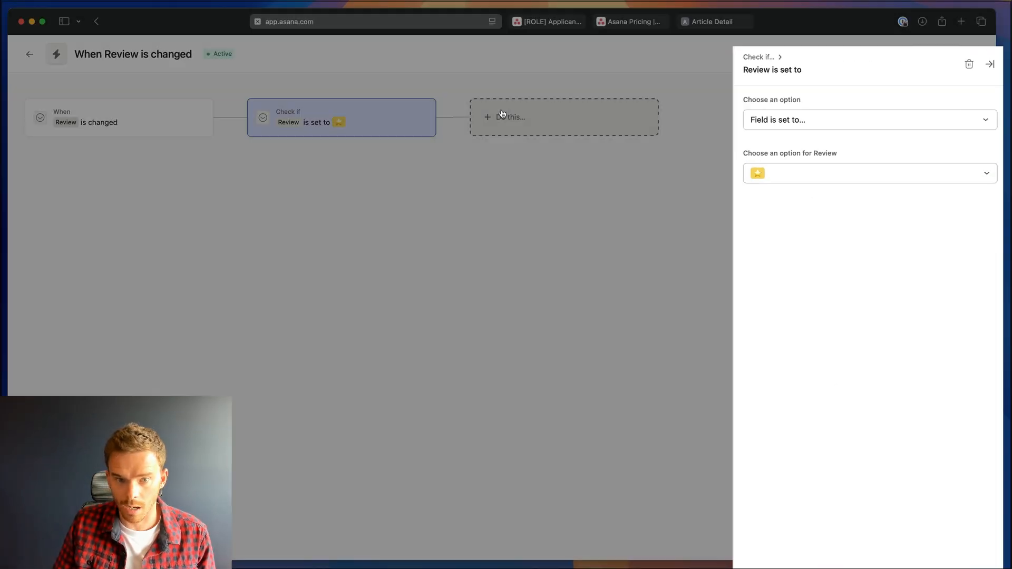
Add a Create subtasks action to the rule and begin naming its first subtask with "Wha"
left_click(502, 114)
scroll(837, 281, "down", 10)
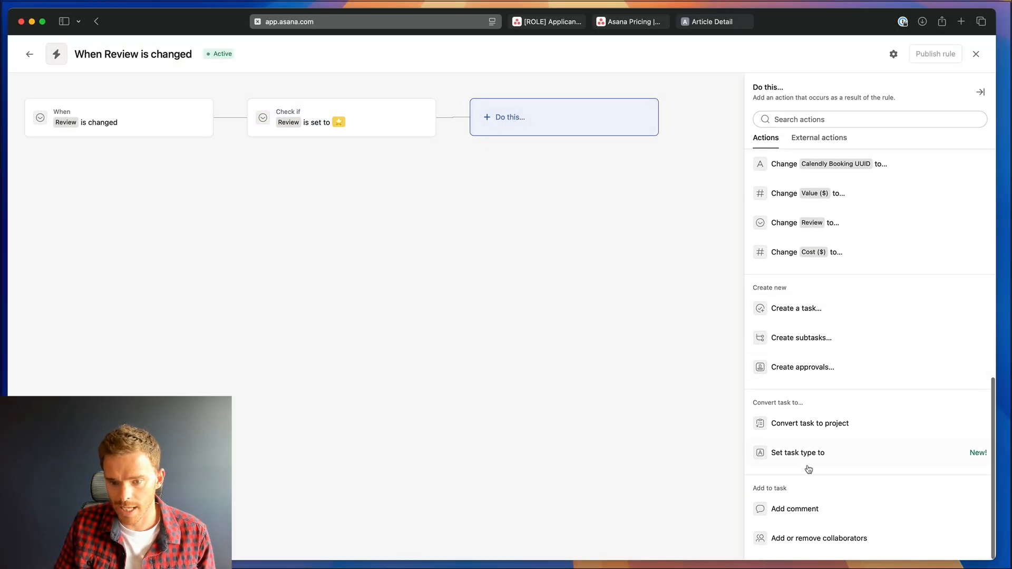
left_click(806, 339)
type("Wha")
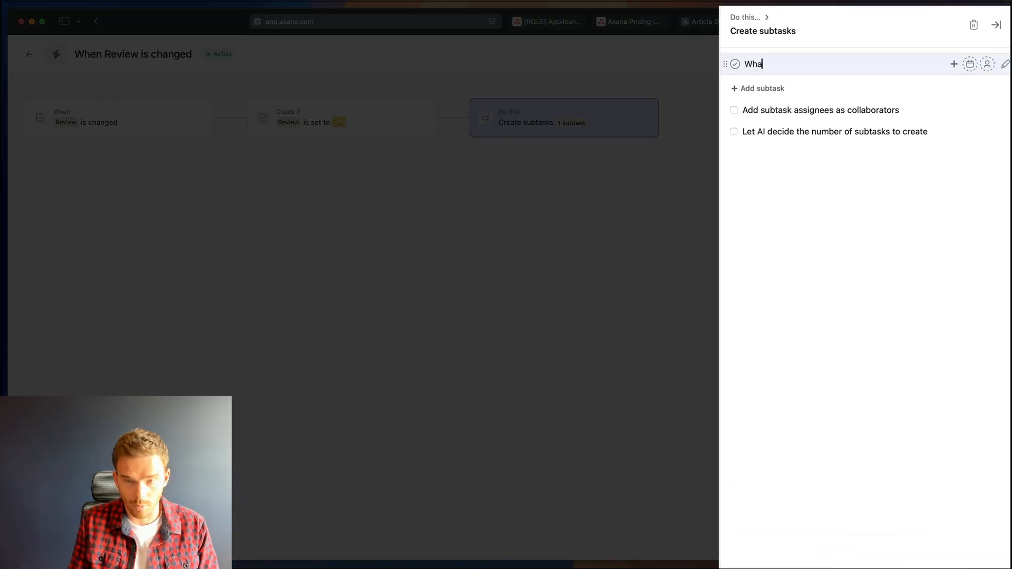